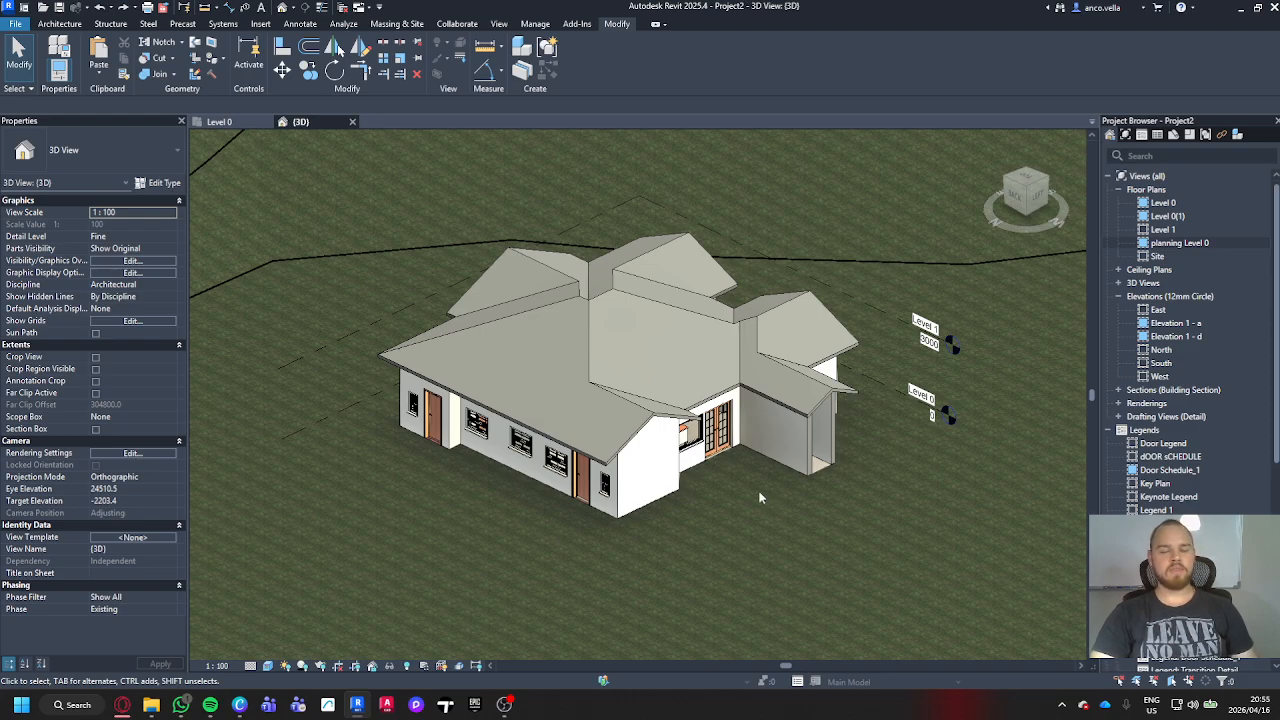
# Step: Place a perspective camera in the Level 0 floor plan, with its eye northeast of the house and its target beyond the southwest corner
pyautogui.click(205, 128)
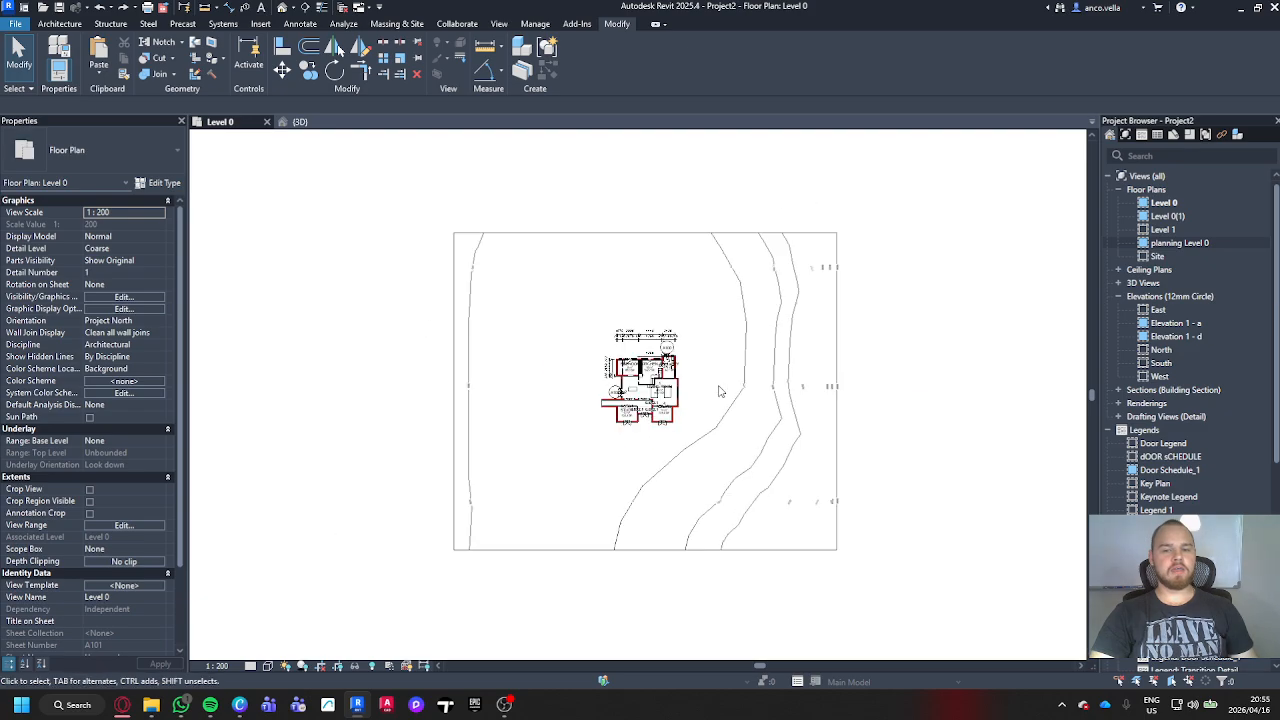
pyautogui.scroll(5, 690, 420)
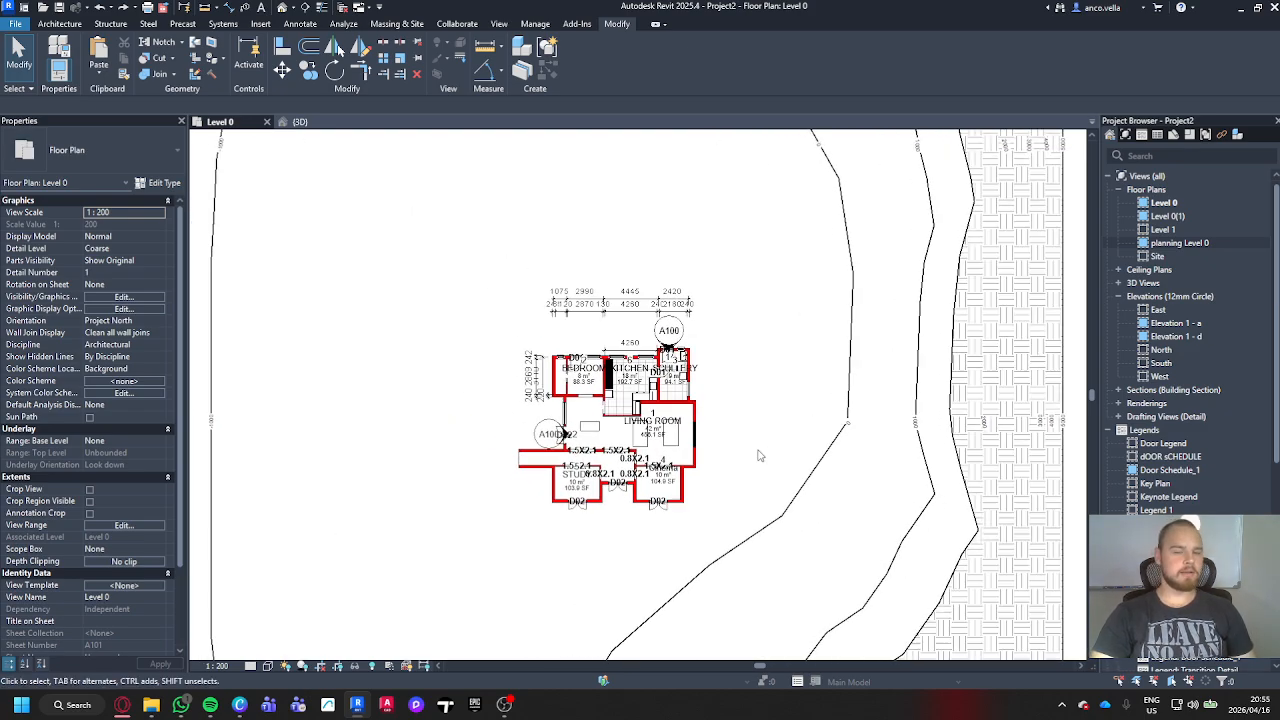
pyautogui.click(498, 23)
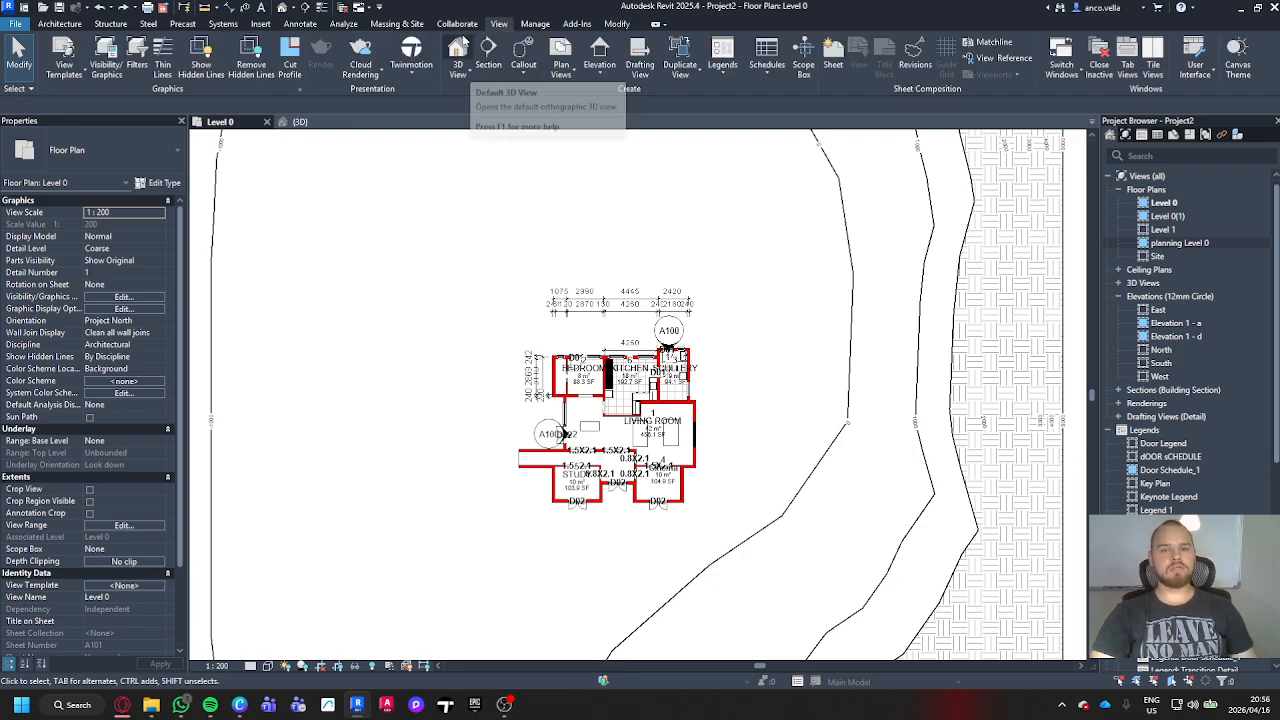
pyautogui.click(471, 74)
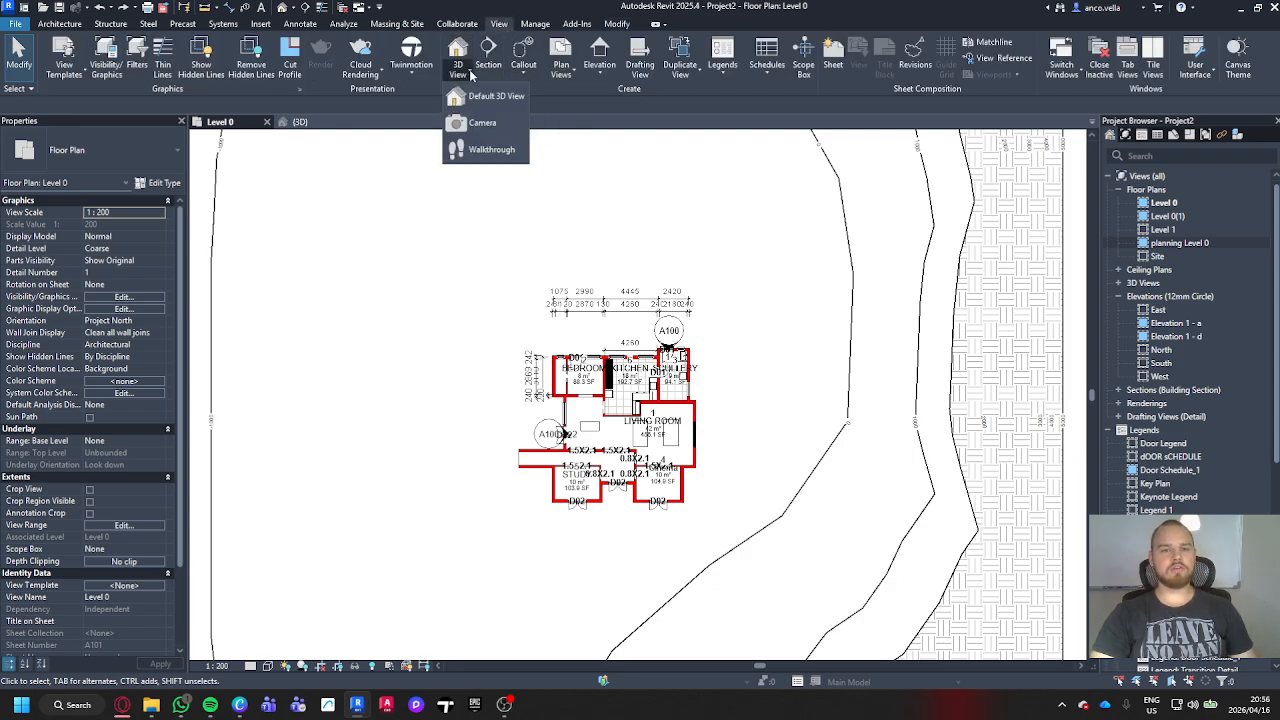
pyautogui.click(482, 123)
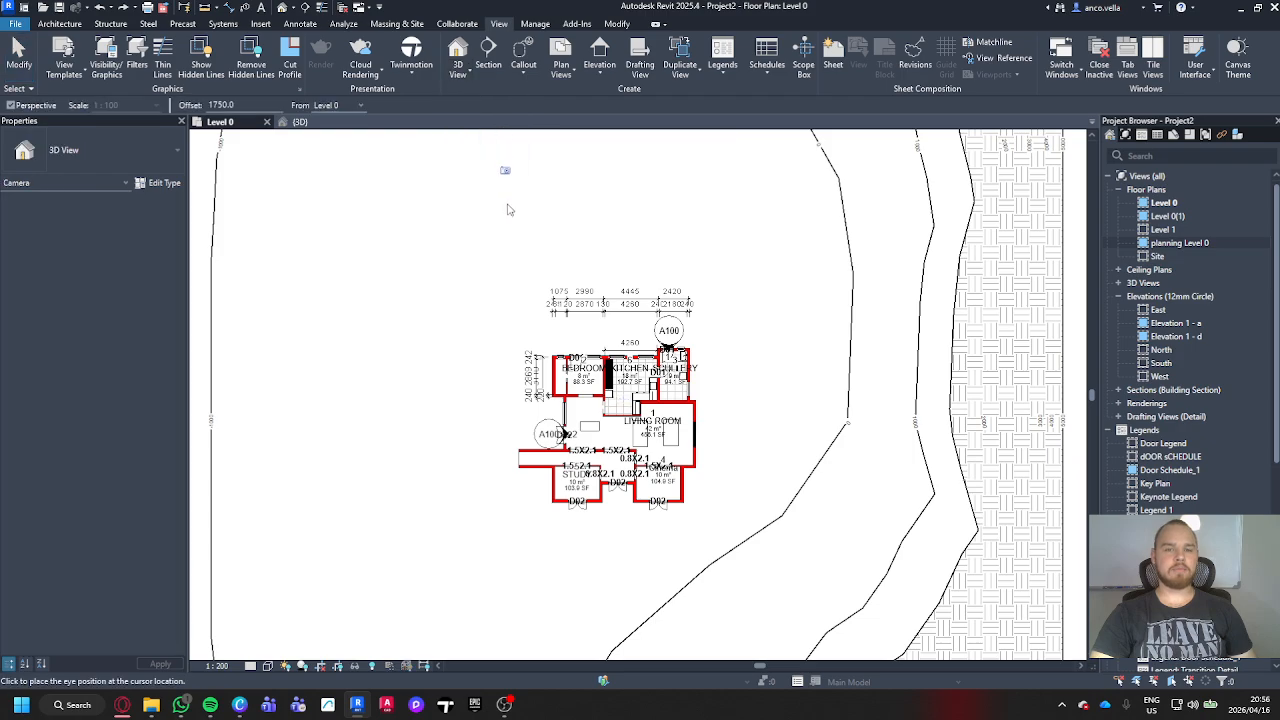
pyautogui.moveTo(503, 318); pyautogui.dragTo(407, 446, button='middle')
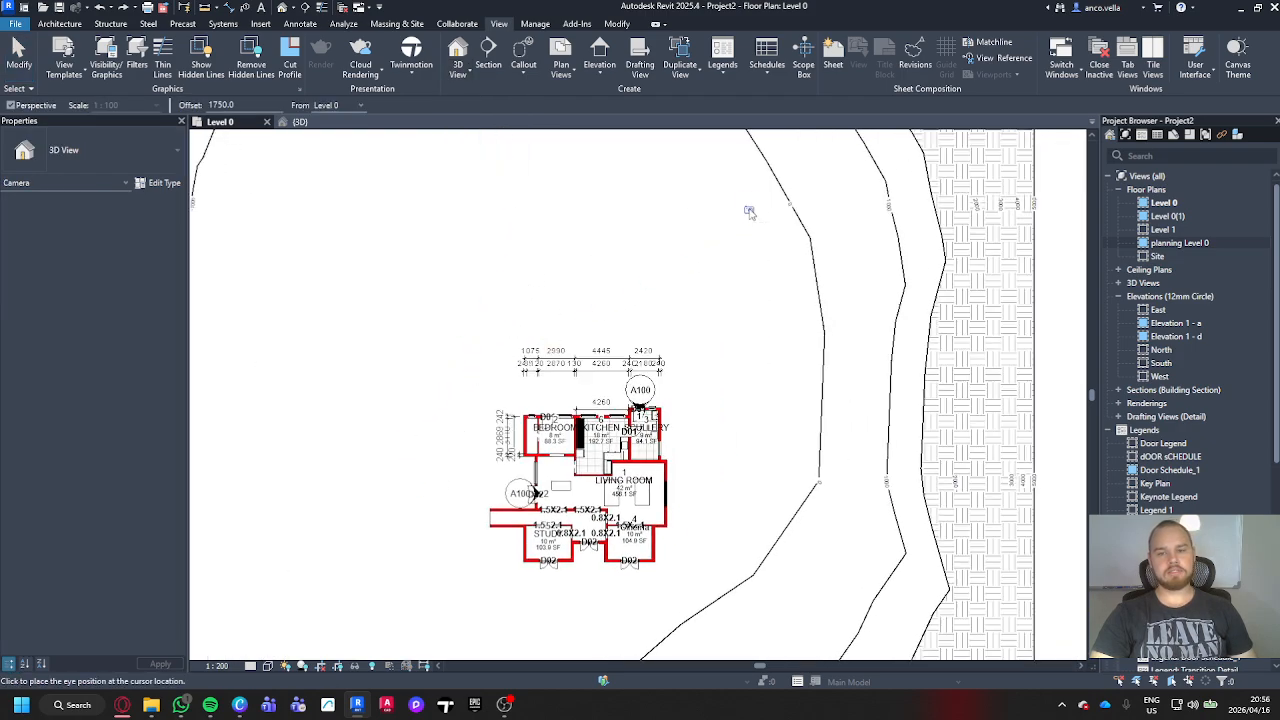
pyautogui.click(768, 241)
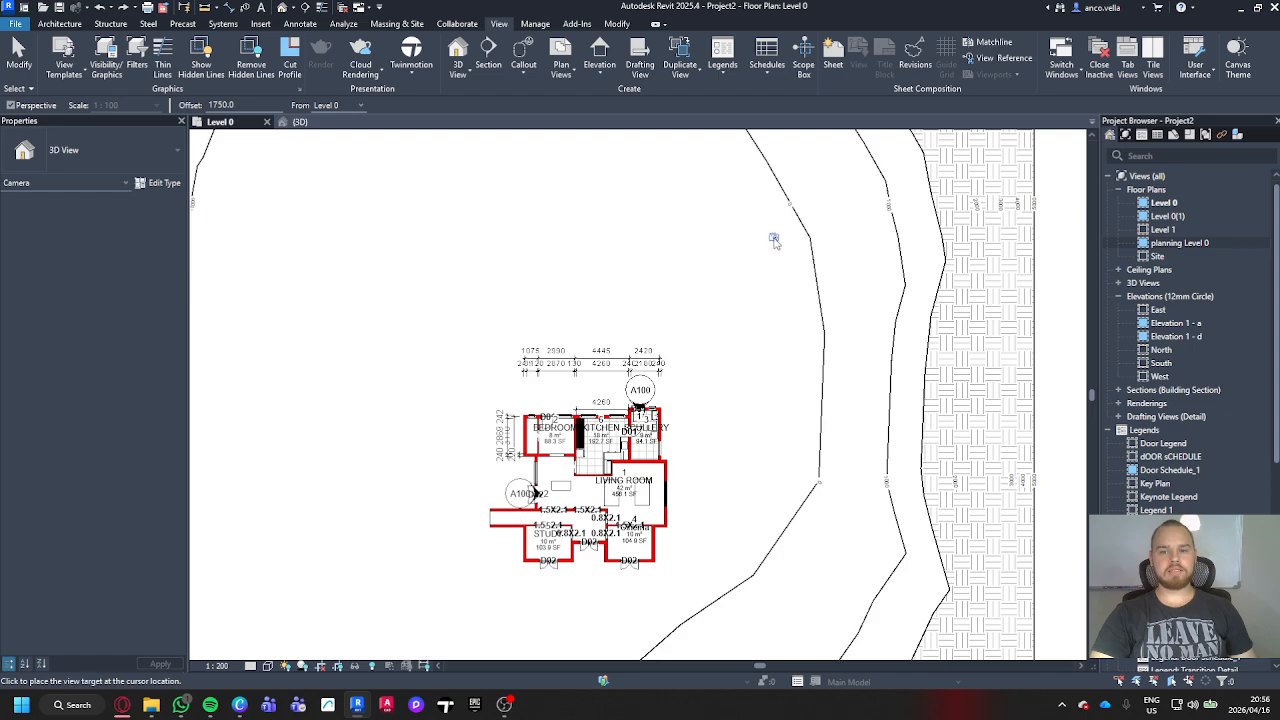
pyautogui.moveTo(463, 573); pyautogui.dragTo(526, 475, button='middle')
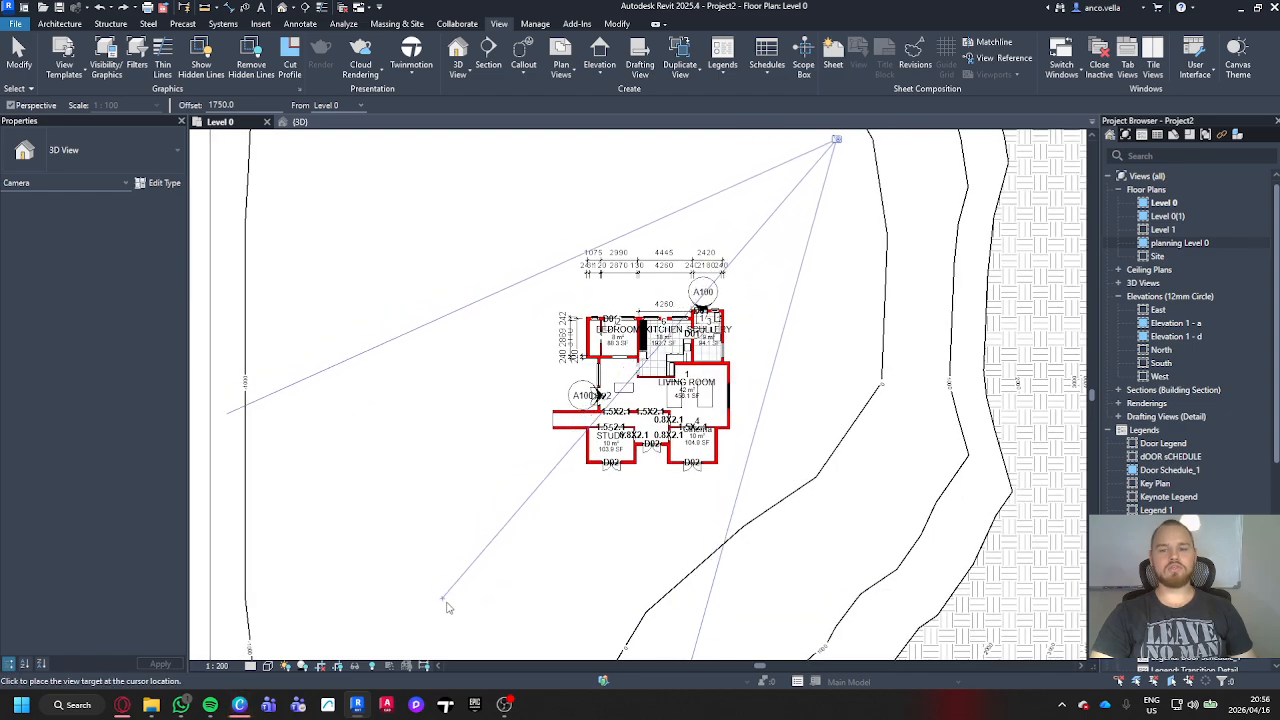
pyautogui.click(488, 638)
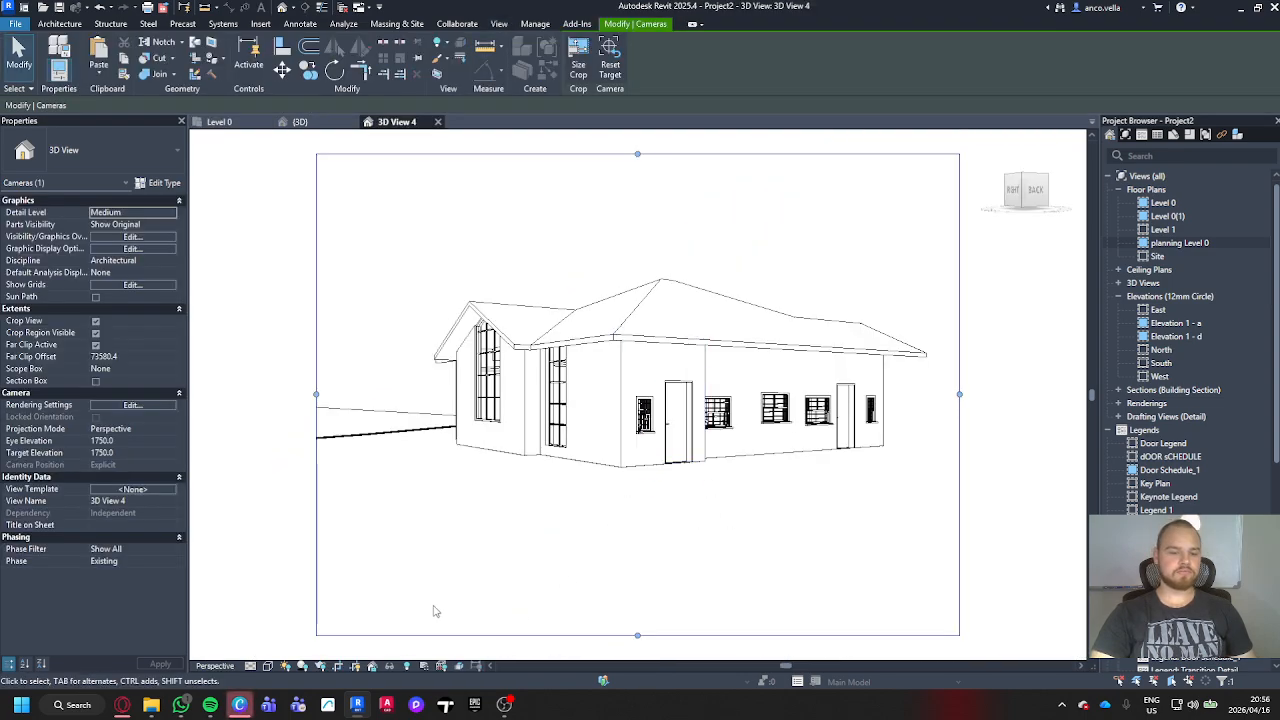
# Step: Set the new camera view's detail level to Fine and its visual style to Realistic
pyautogui.click(252, 666)
pyautogui.click(262, 653)
pyautogui.click(266, 666)
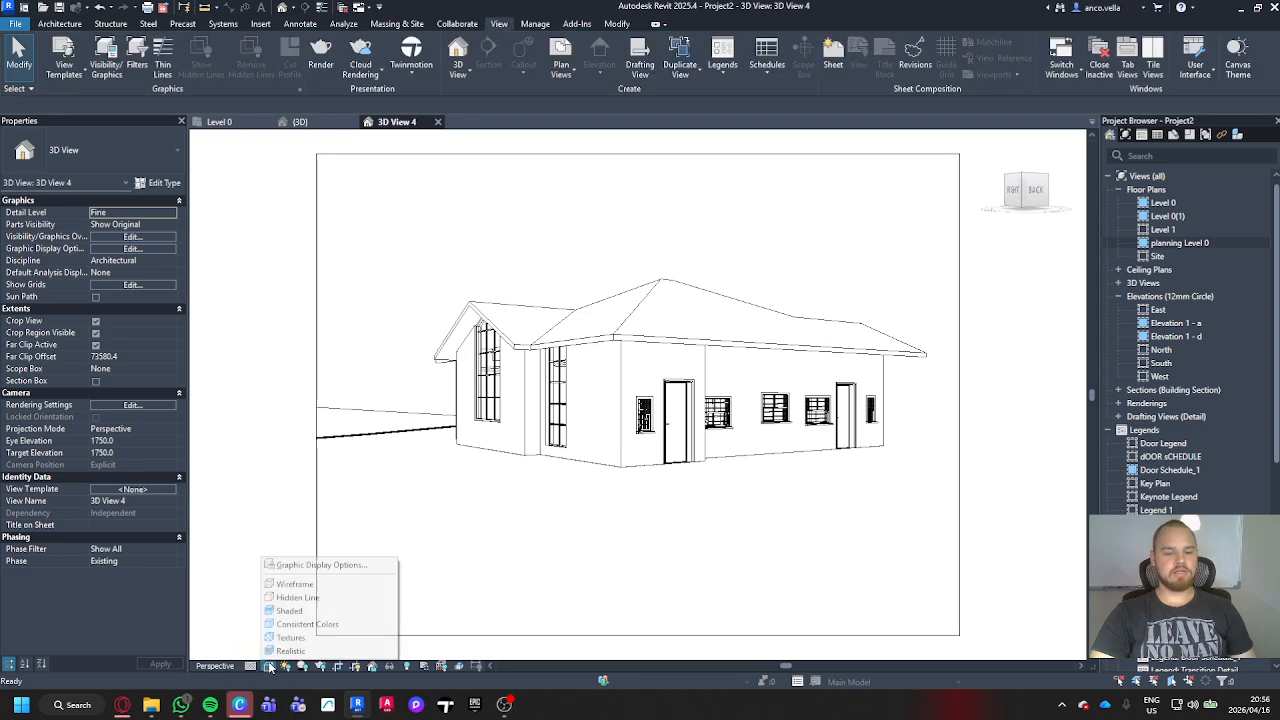
pyautogui.click(285, 651)
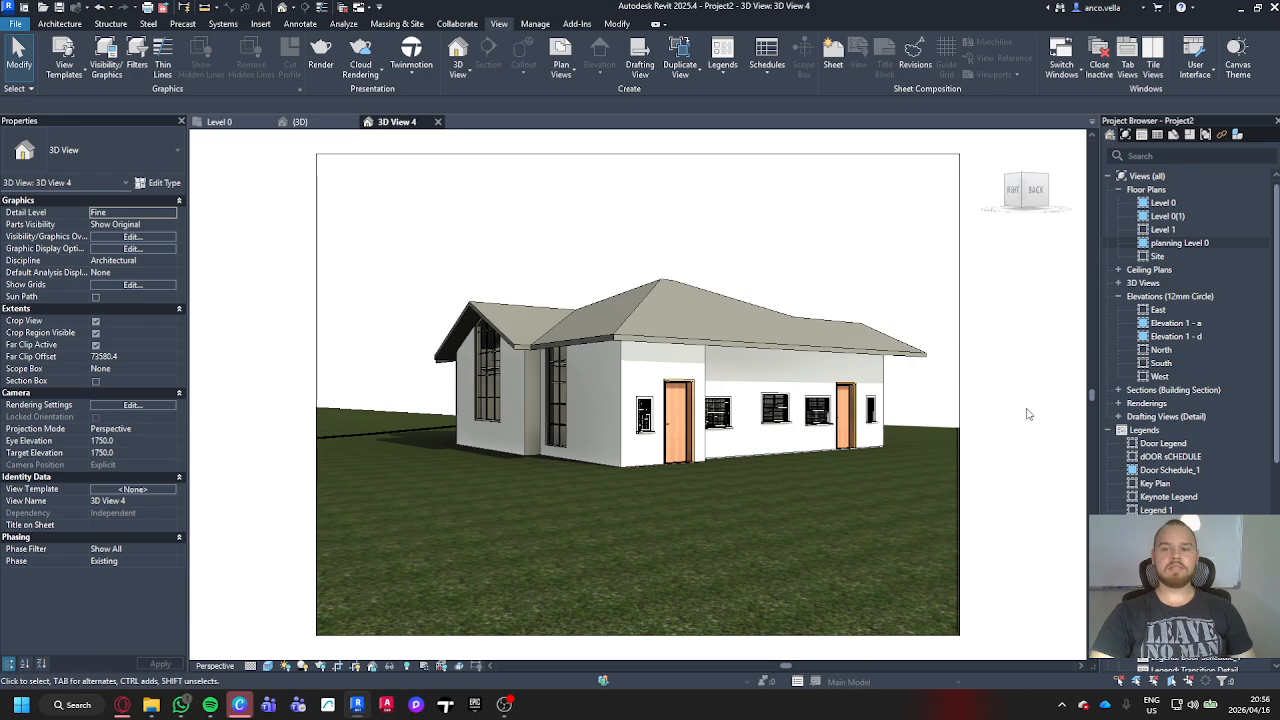
# Step: Adjust the sides and the lower edge of the camera view's crop region to frame the house more tightly
pyautogui.click(955, 374)
pyautogui.click(953, 374)
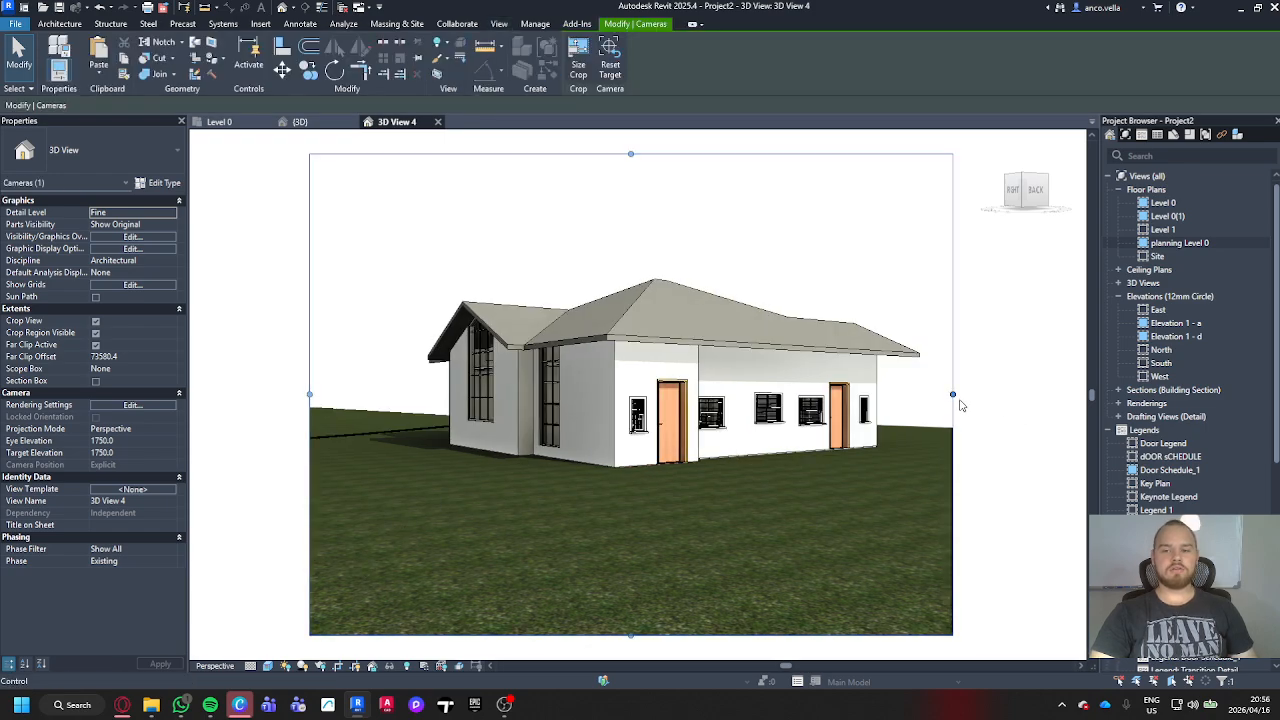
pyautogui.moveTo(981, 398); pyautogui.dragTo(973, 398, button='middle')
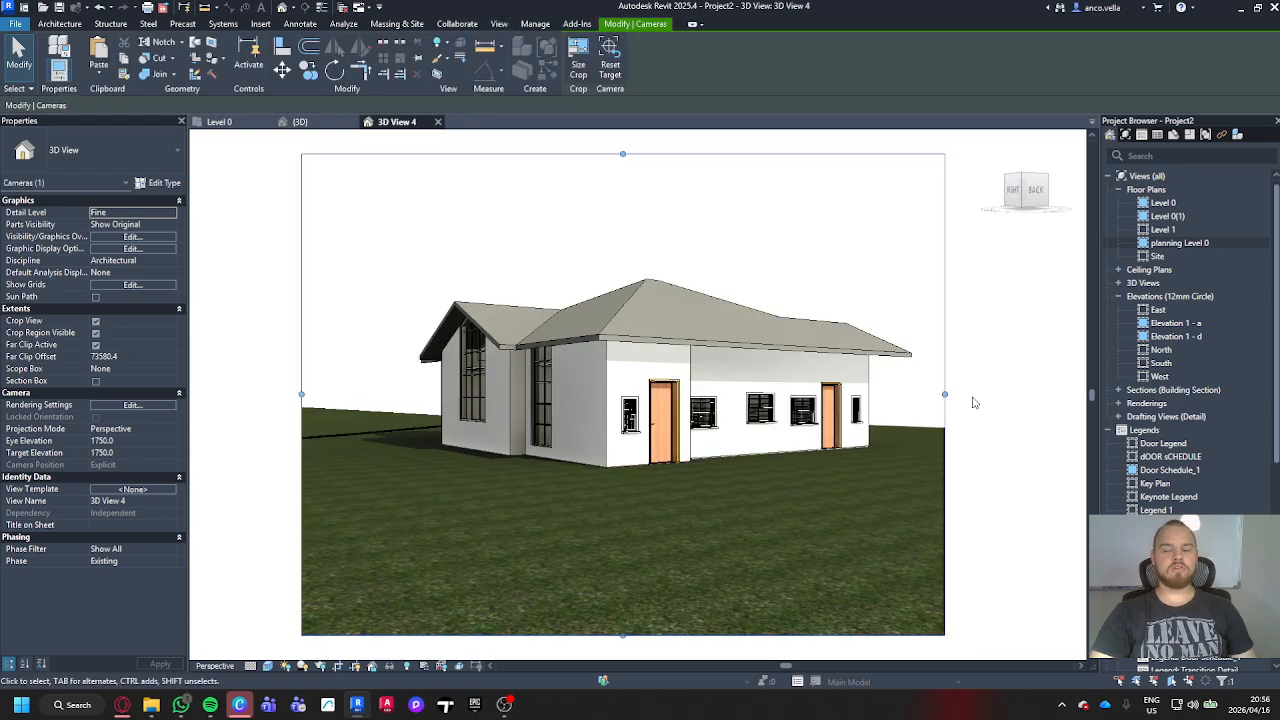
pyautogui.moveTo(945, 397); pyautogui.dragTo(997, 395)
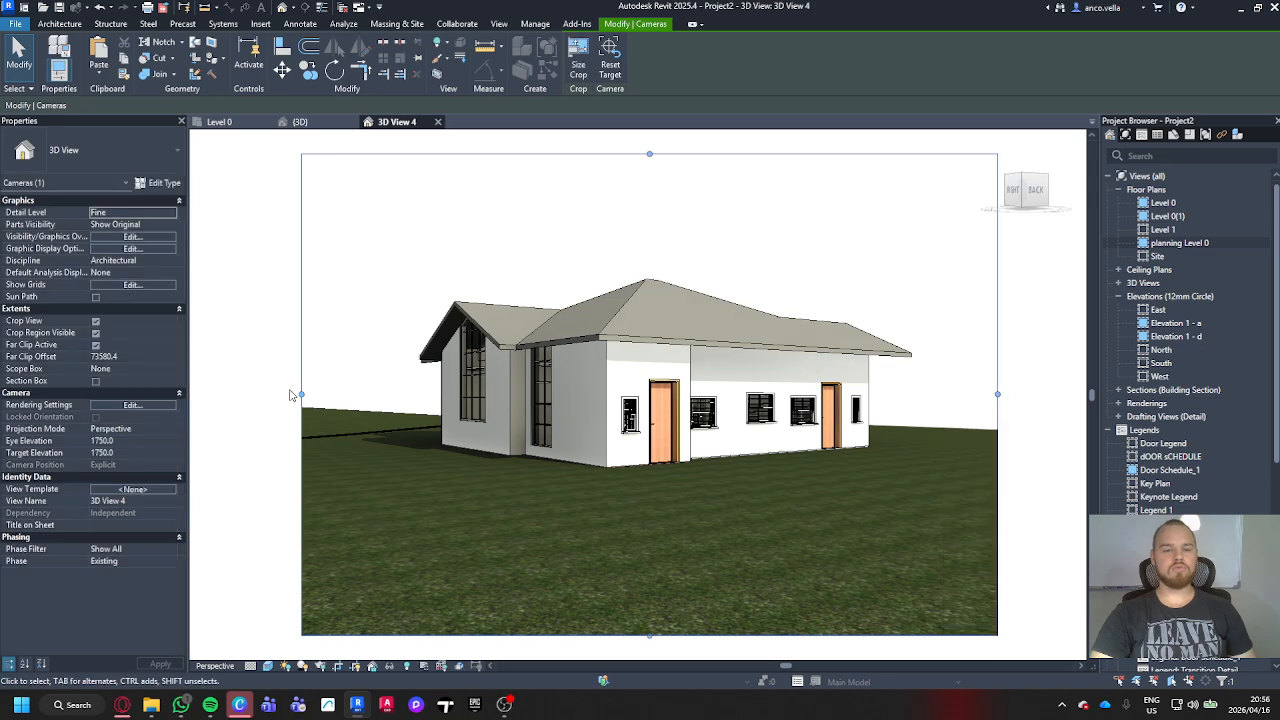
pyautogui.moveTo(303, 398); pyautogui.dragTo(211, 396)
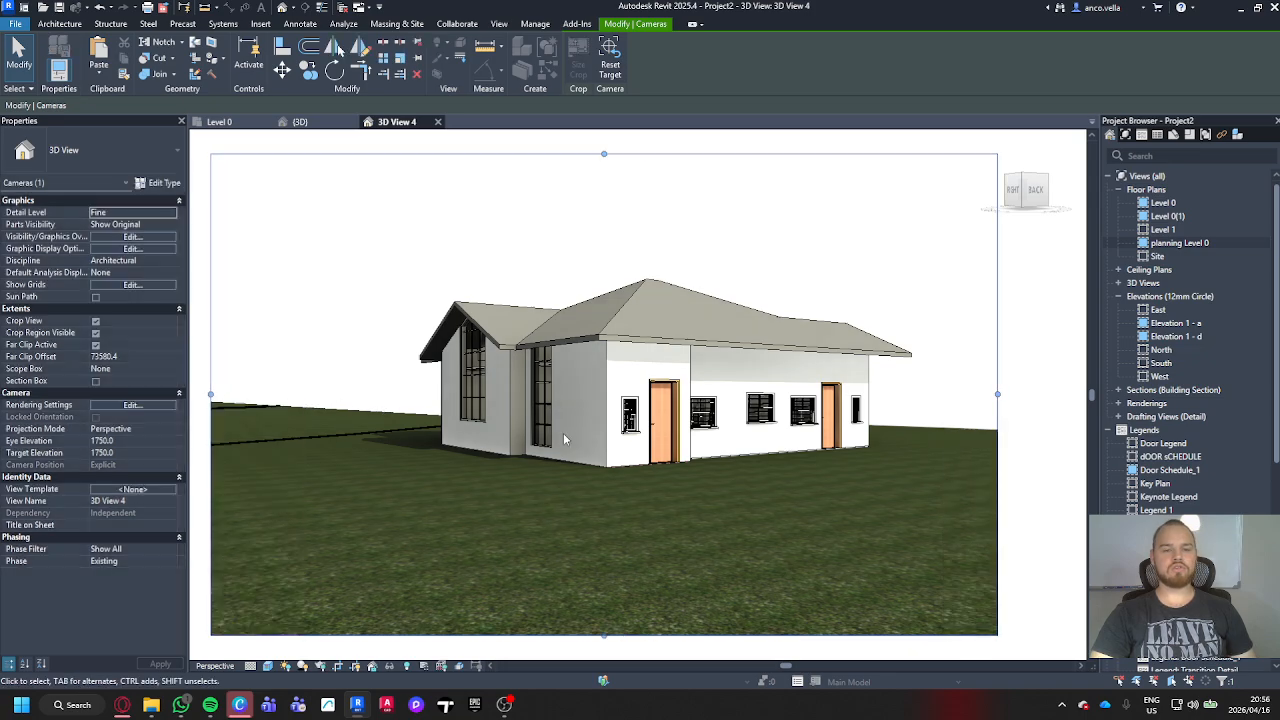
pyautogui.moveTo(997, 394); pyautogui.dragTo(962, 392)
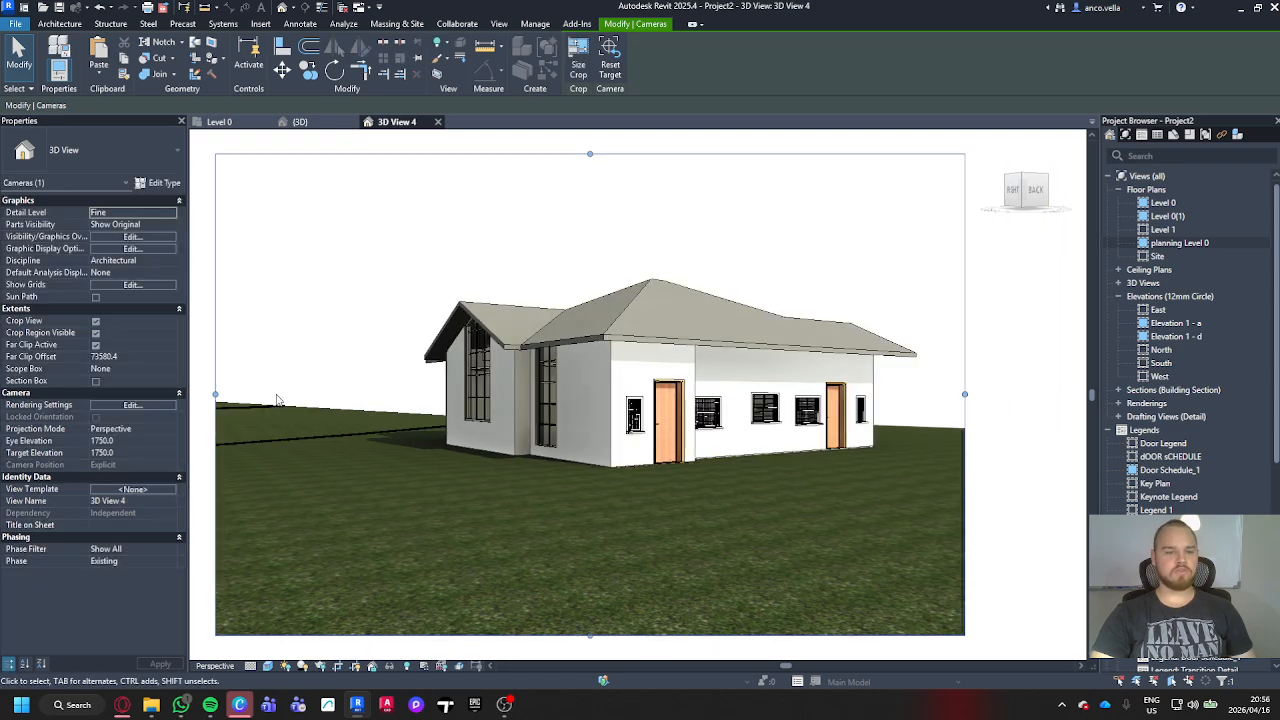
pyautogui.moveTo(216, 394); pyautogui.dragTo(372, 396)
pyautogui.moveTo(668, 636); pyautogui.dragTo(674, 533)
pyautogui.moveTo(668, 163)
pyautogui.mouseDown()
pyautogui.moveTo(674, 200)
pyautogui.moveTo(668, 162)
pyautogui.mouseUp()
pyautogui.moveTo(729, 239); pyautogui.dragTo(712, 240, button='middle')
pyautogui.scroll(2, 712, 240)
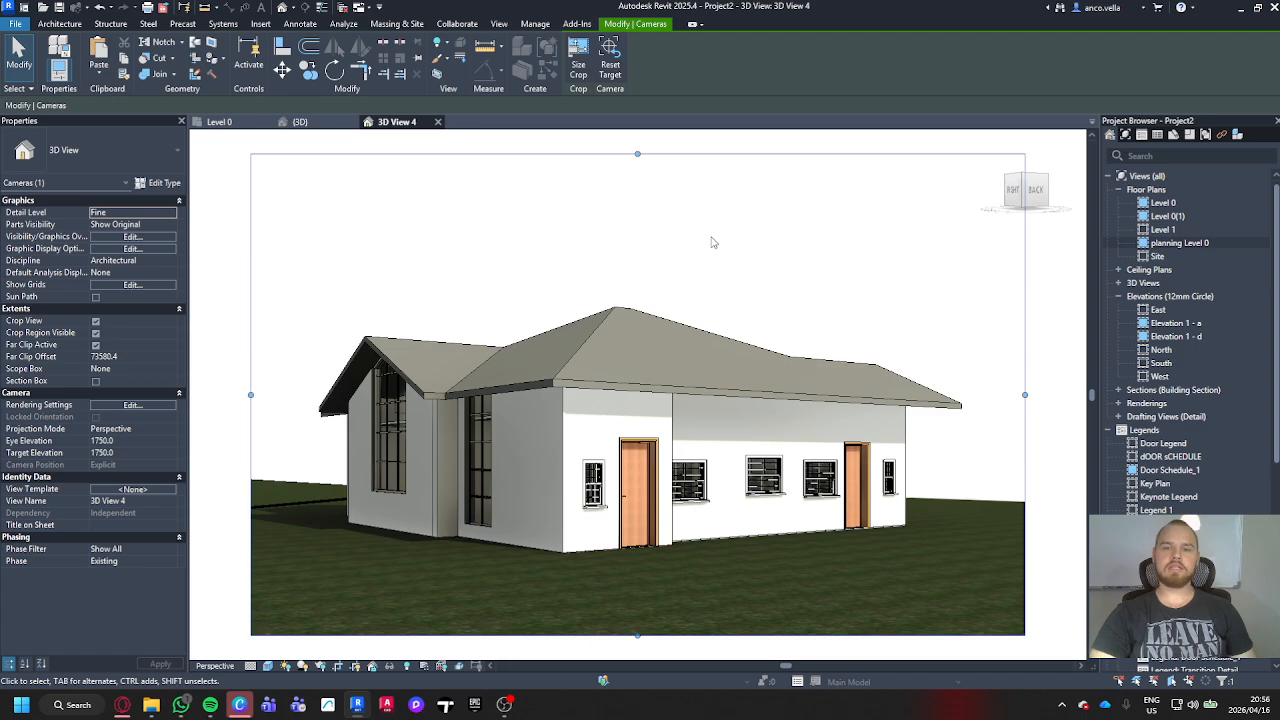
pyautogui.click(1066, 311)
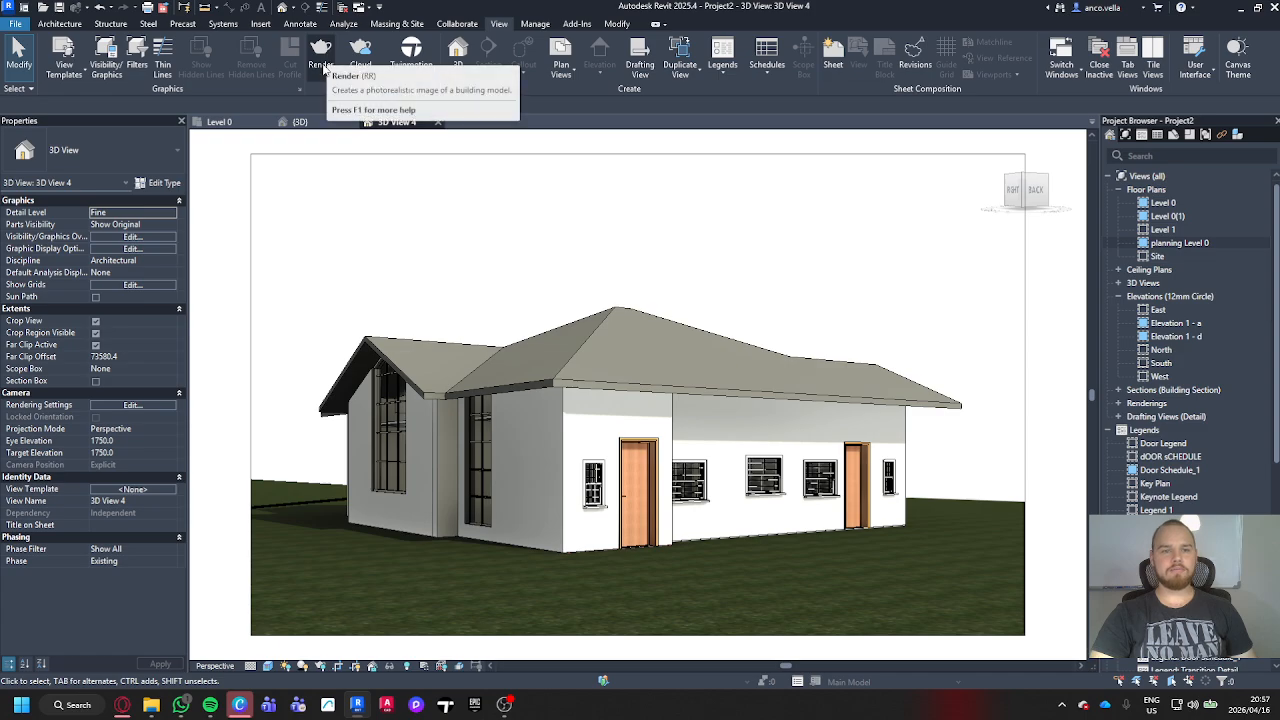
# Step: Render the camera view at Draft quality with a Sky: Cloudy background
pyautogui.click(323, 53)
pyautogui.moveTo(120, 16); pyautogui.dragTo(198, 134)
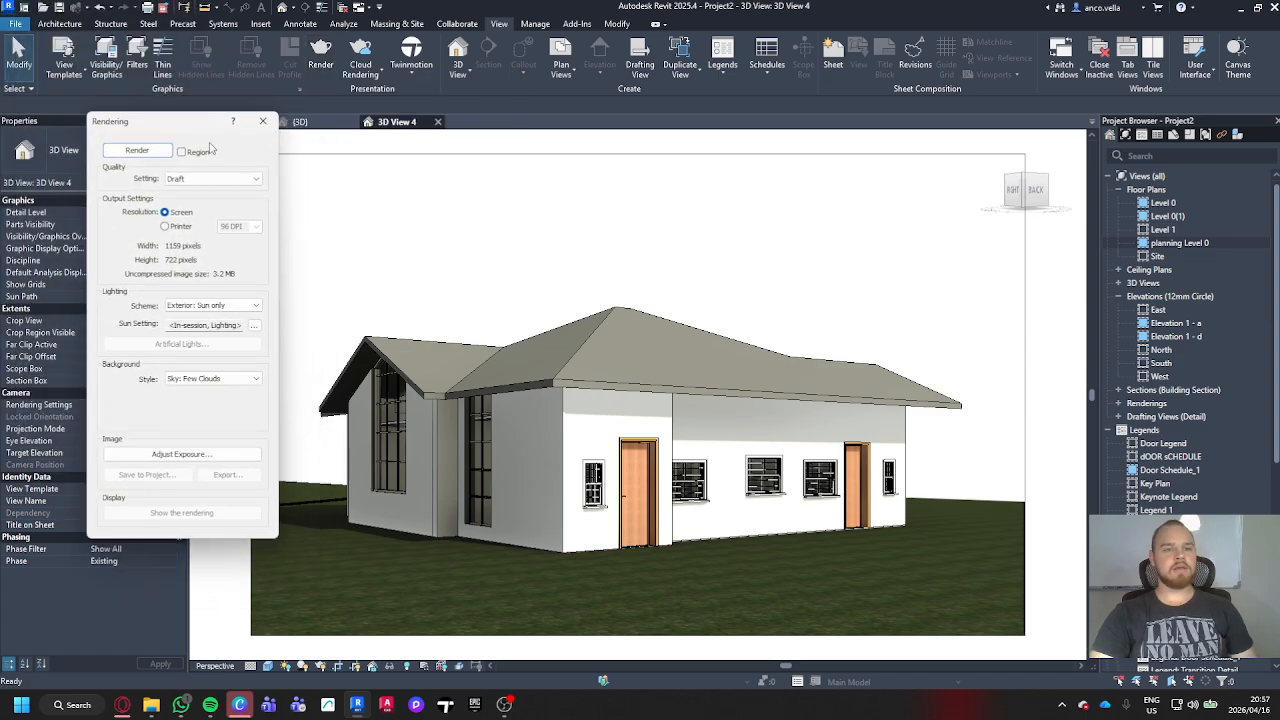
pyautogui.click(254, 181)
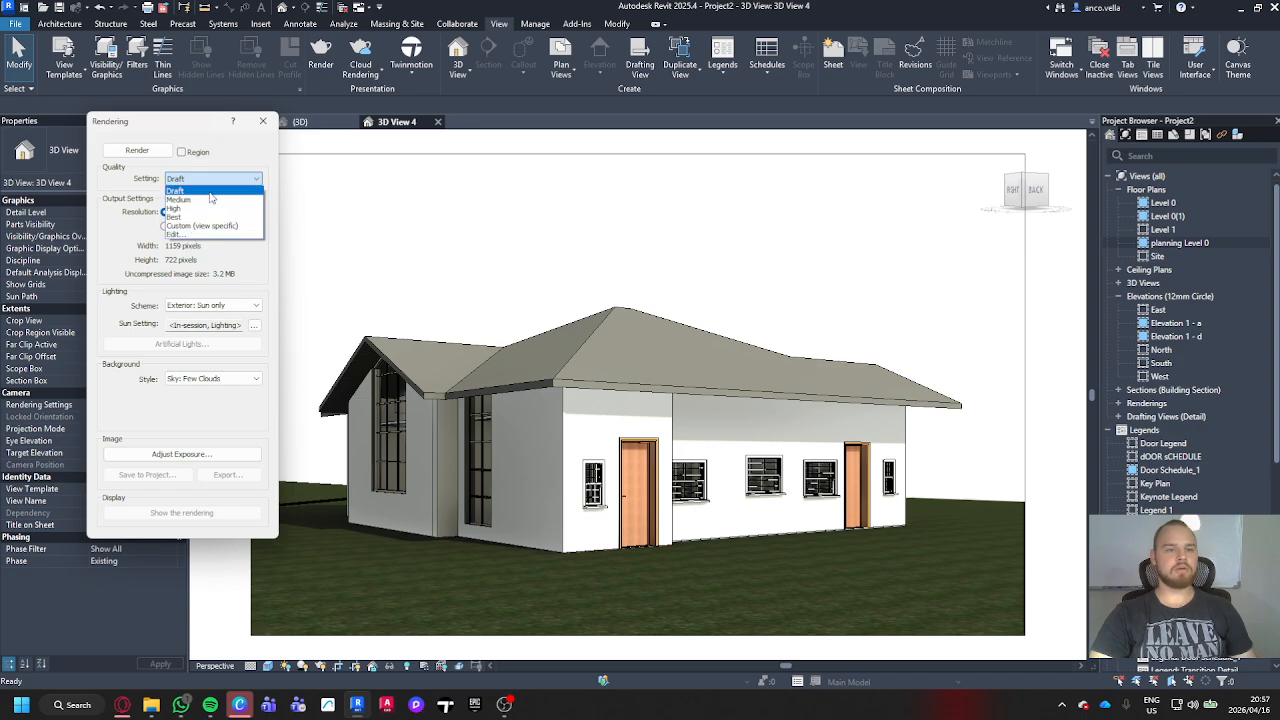
pyautogui.click(206, 191)
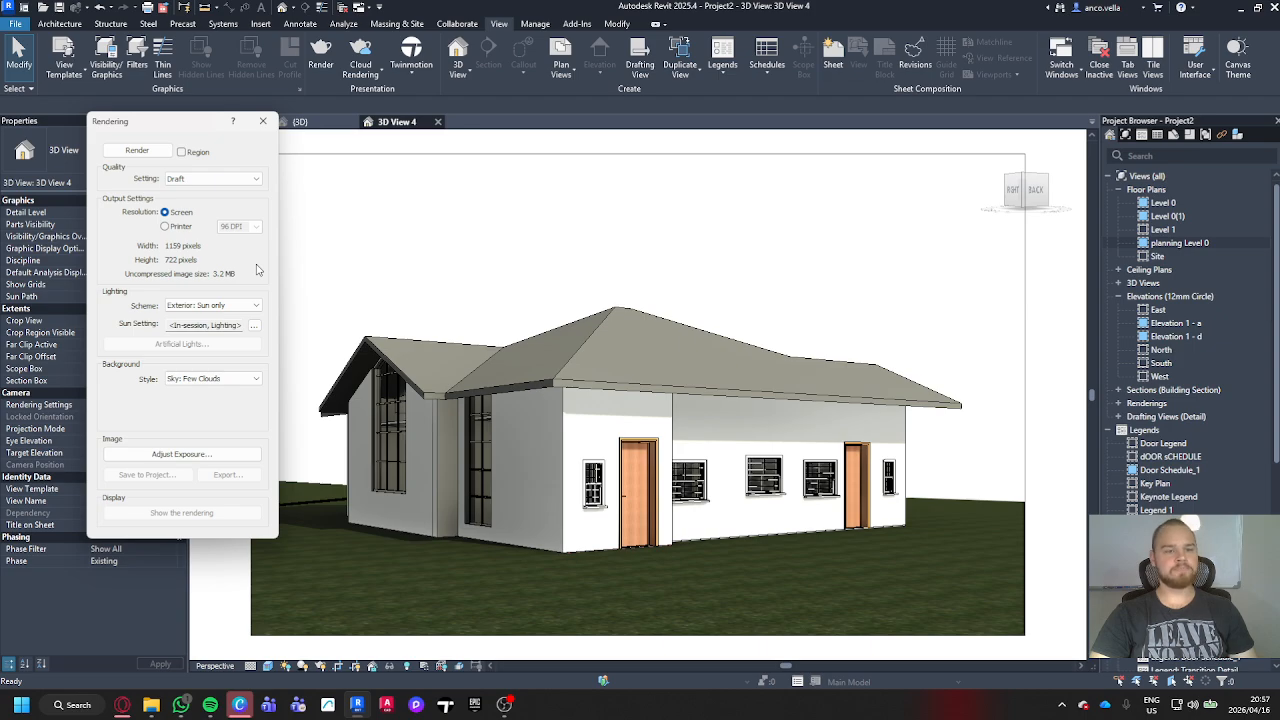
pyautogui.click(257, 379)
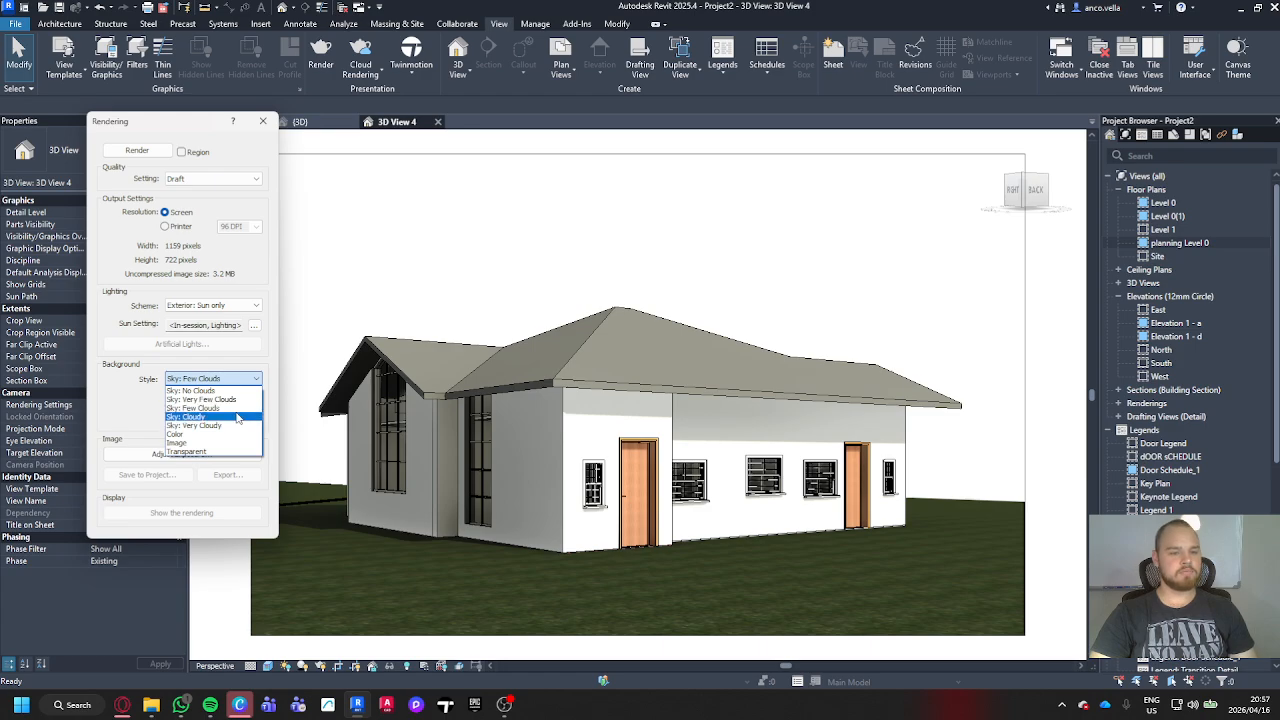
pyautogui.click(237, 417)
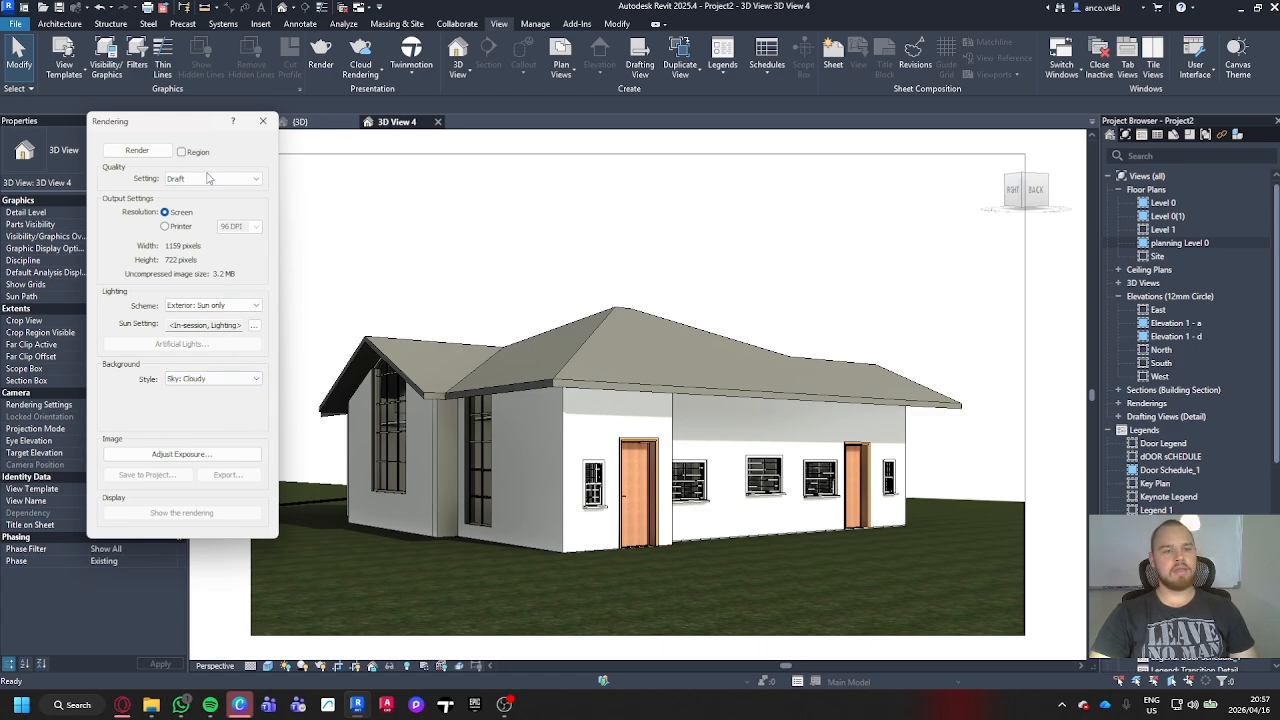
pyautogui.click(166, 155)
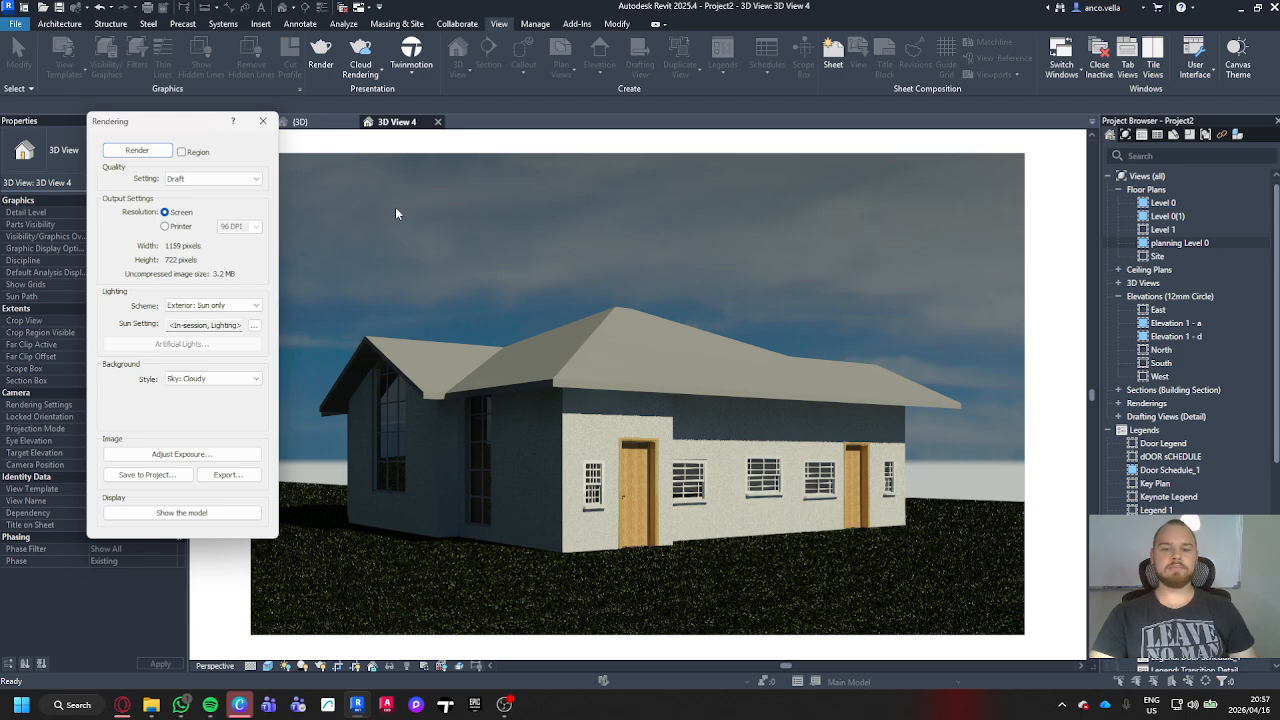
# Step: Export the rendered image to the Downloads folder as a JPEG file named 3D View 4
pyautogui.moveTo(187, 129); pyautogui.dragTo(152, 129)
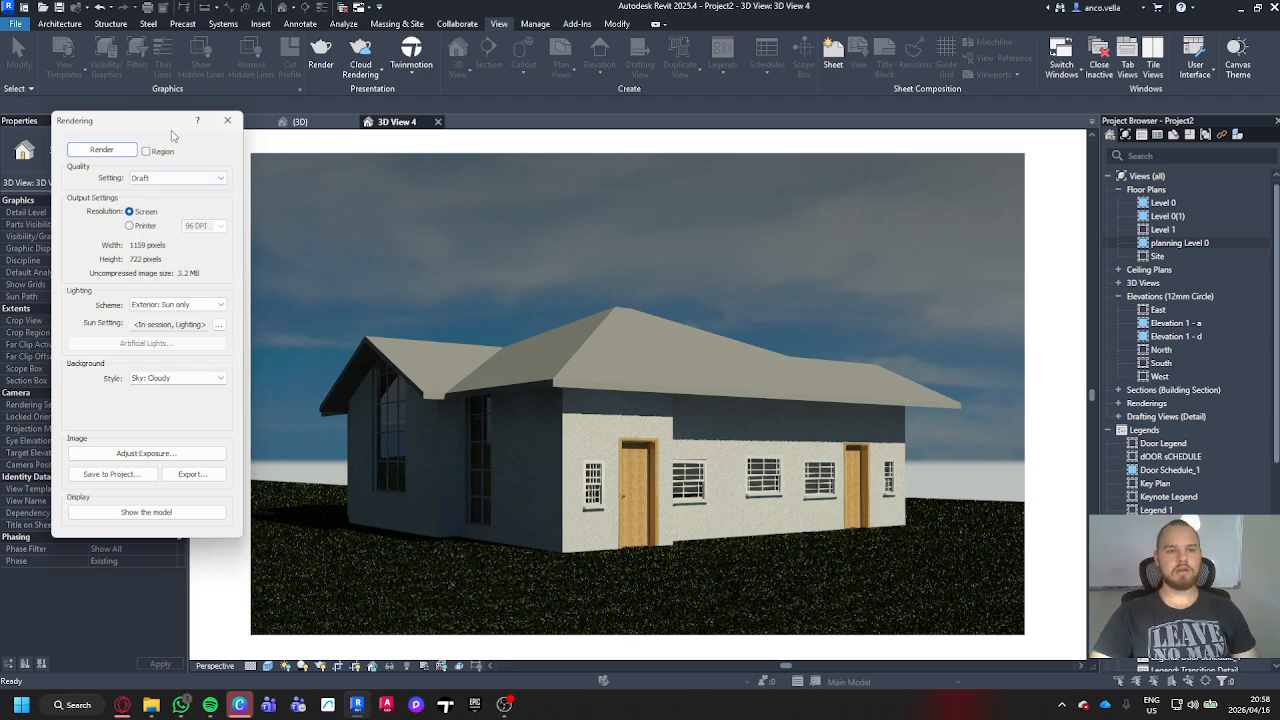
pyautogui.moveTo(172, 130); pyautogui.dragTo(190, 128)
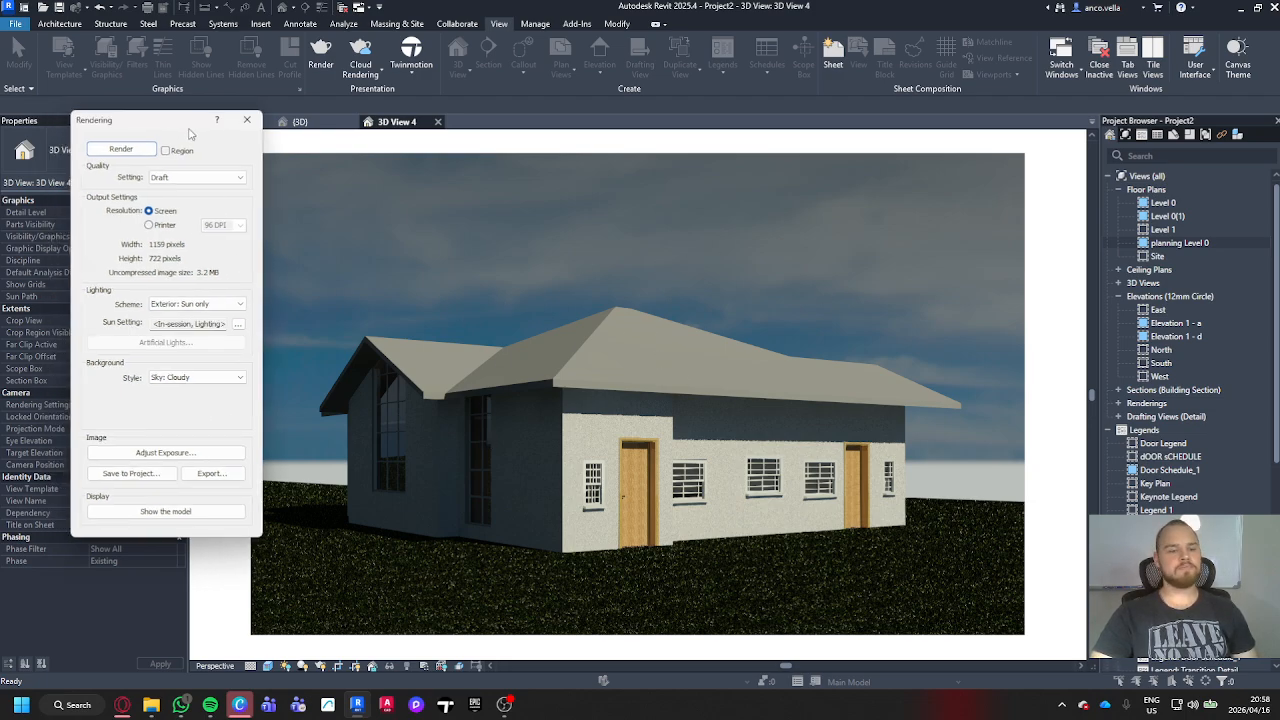
pyautogui.click(210, 478)
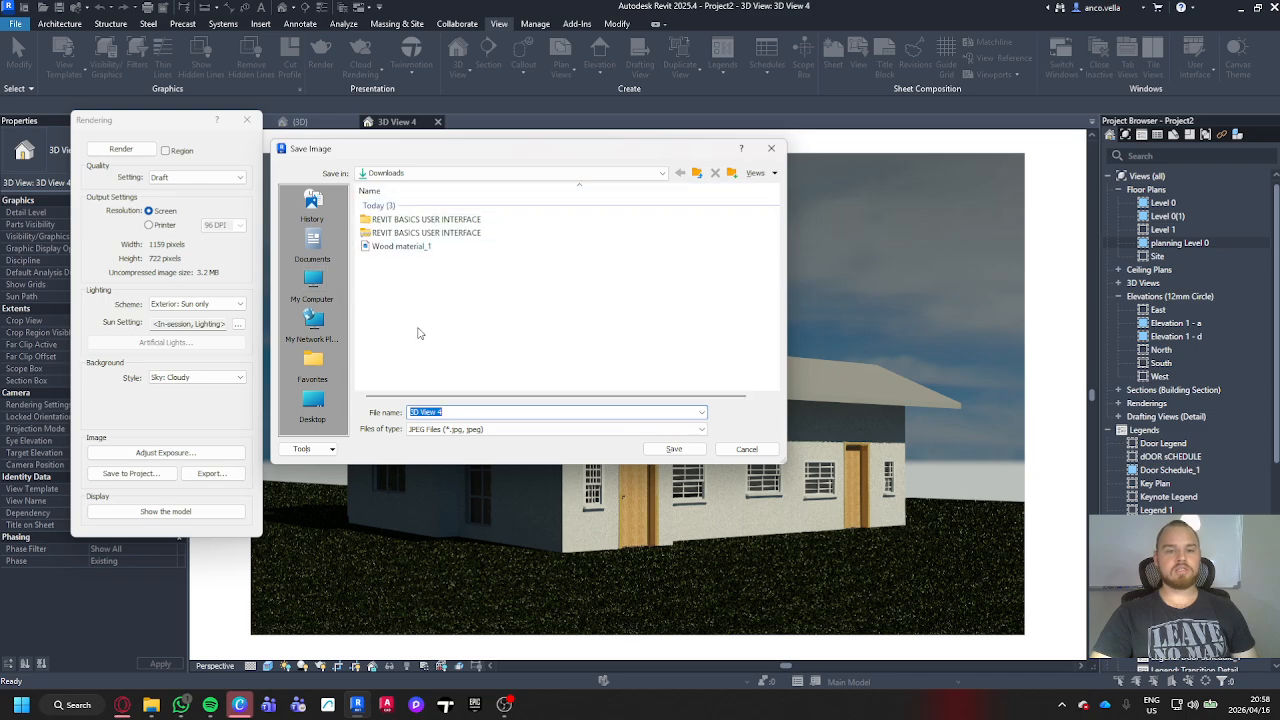
pyautogui.click(695, 448)
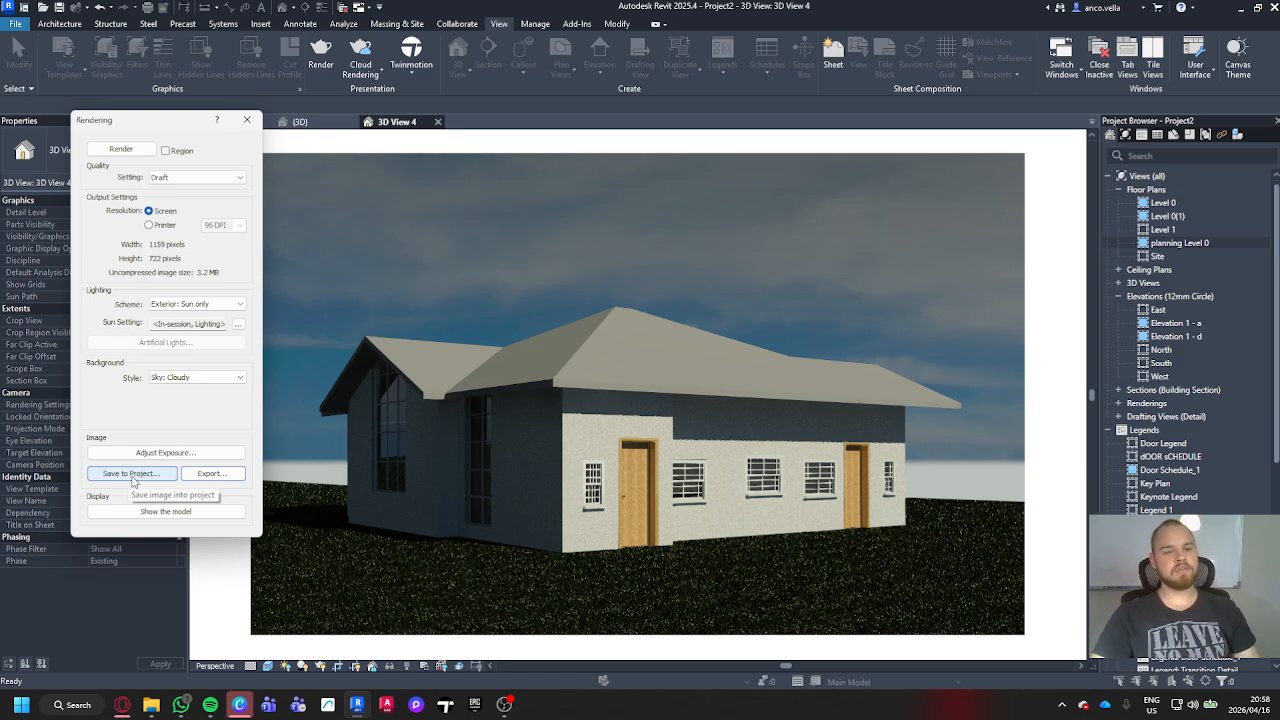
# Step: Save the rendered image to the project under the name Building 3D Render
pyautogui.click(131, 474)
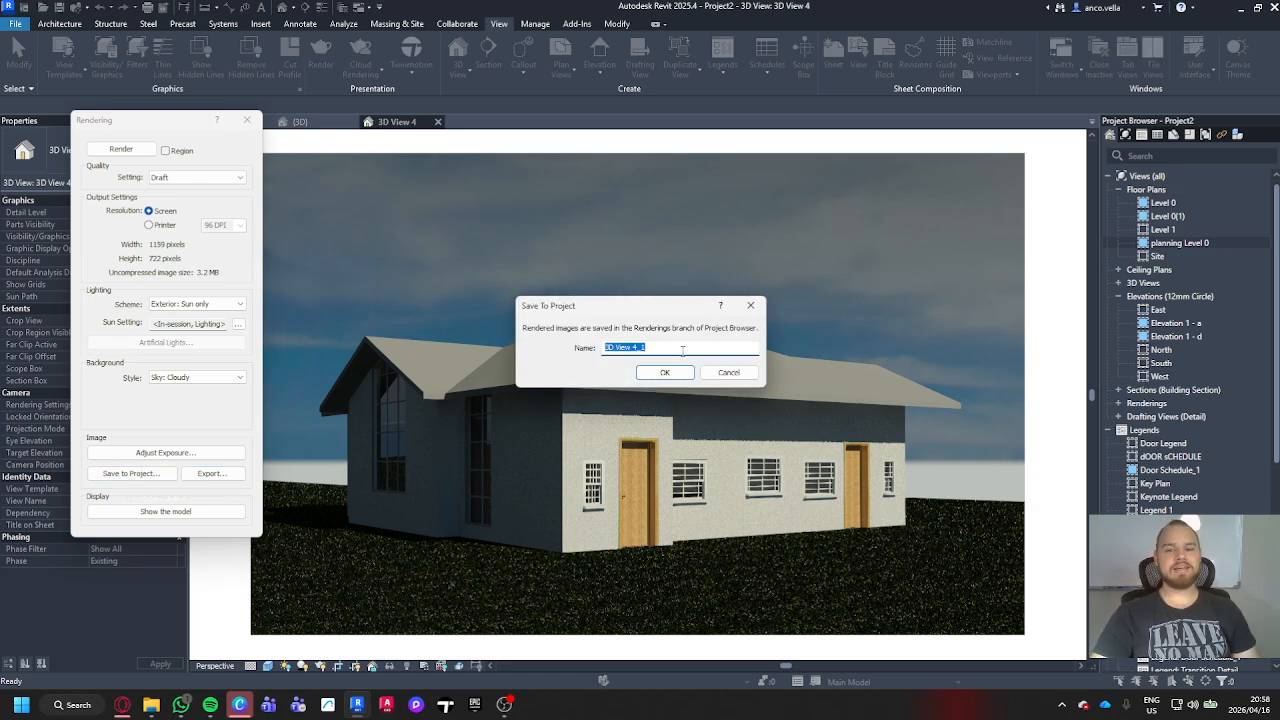
pyautogui.write('Building 3D Render')
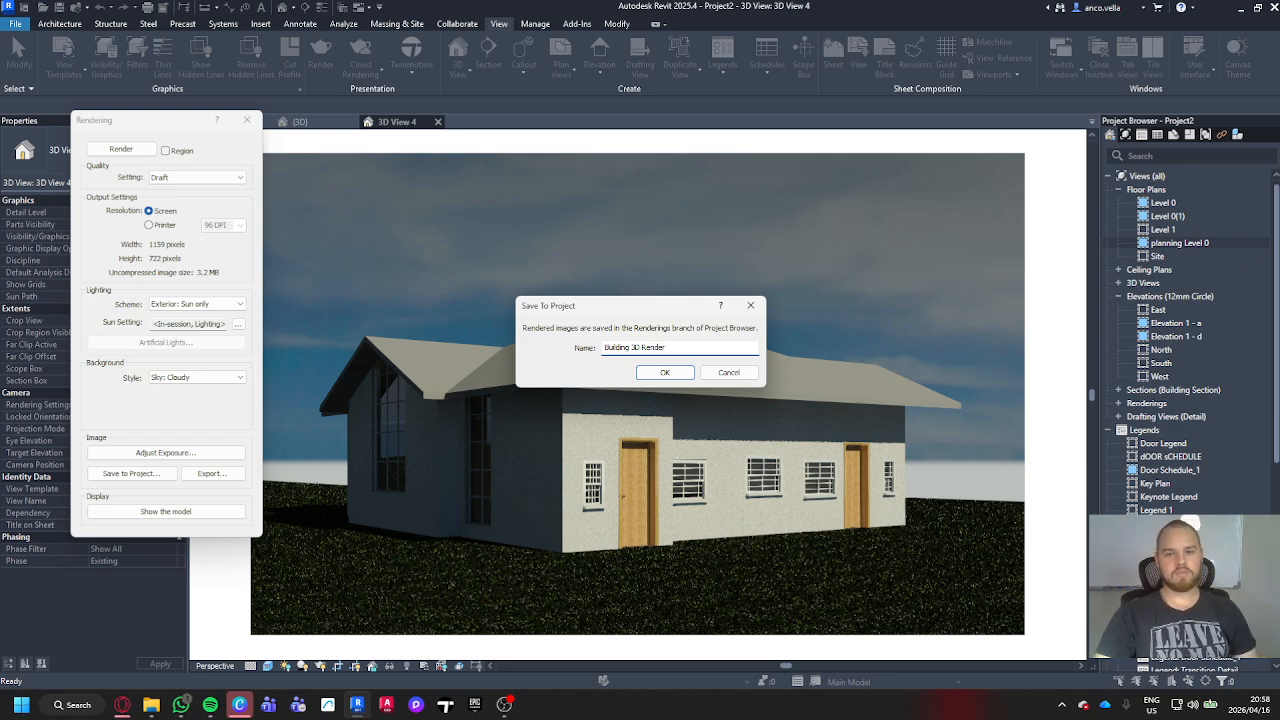
pyautogui.click(662, 372)
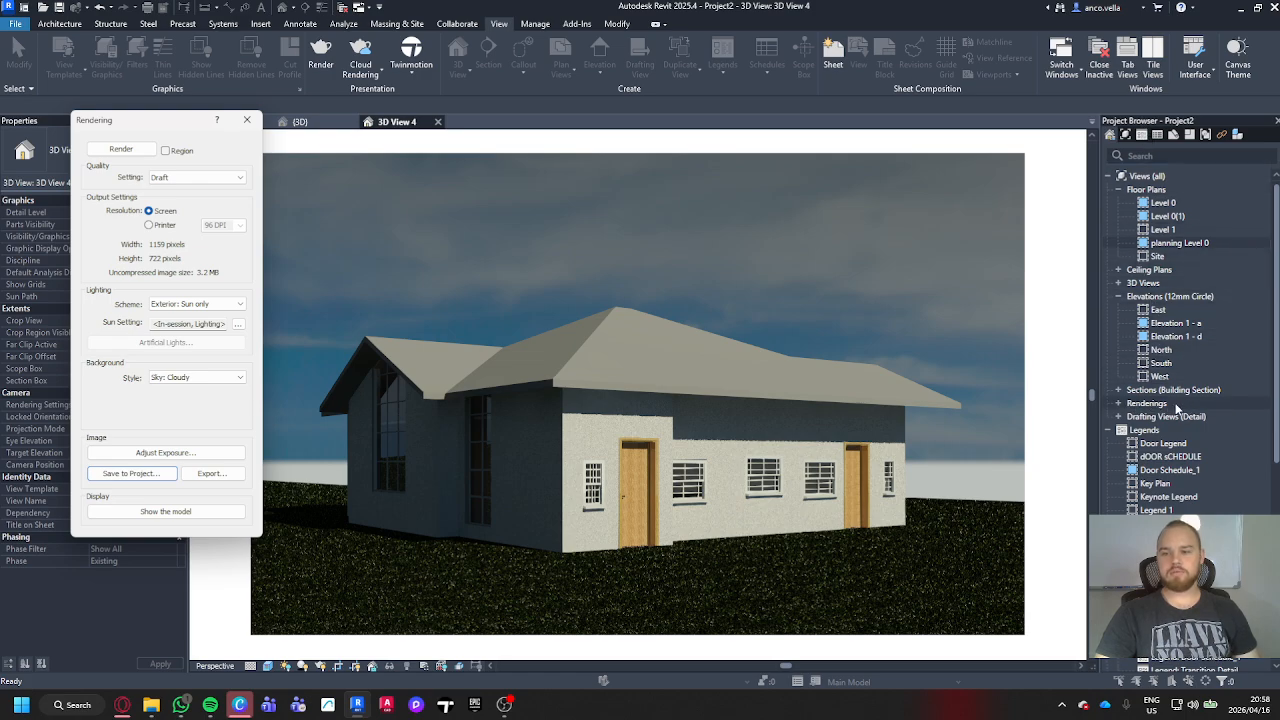
# Step: Open the saved Building 3D Render rendering and enlarge its image slightly to a width of about 138.8
pyautogui.click(1120, 403)
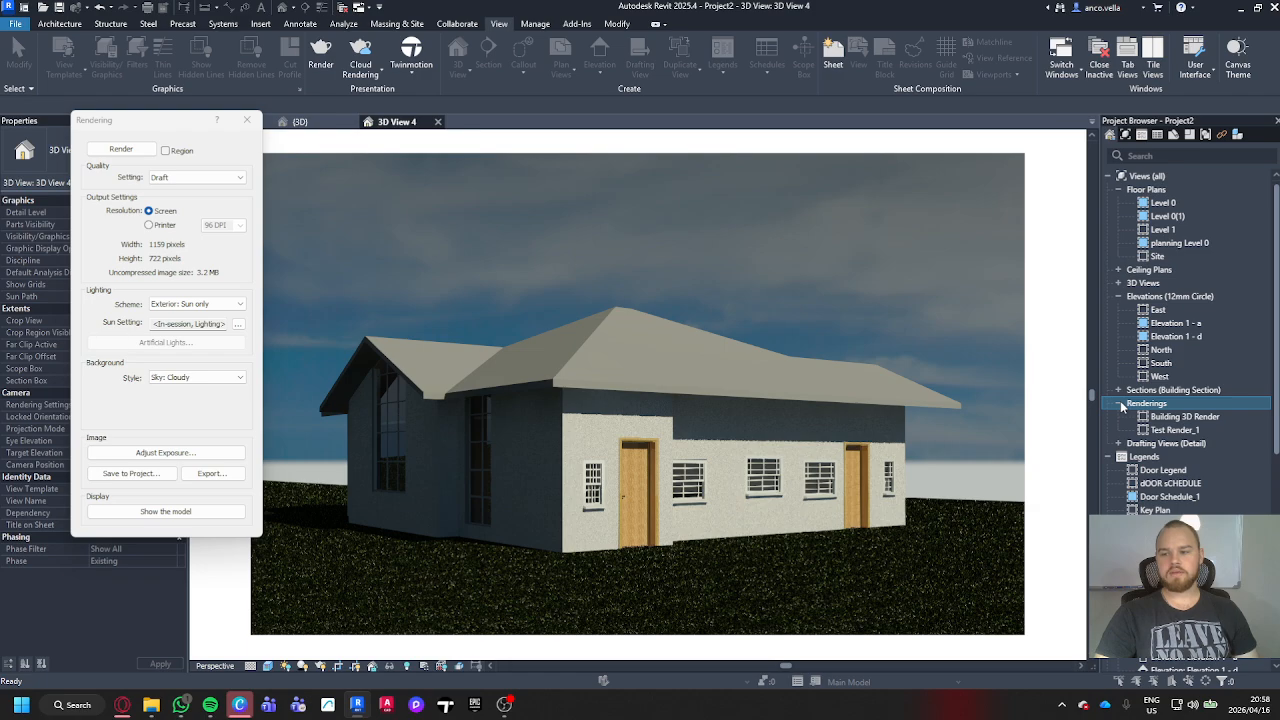
pyautogui.doubleClick(1230, 418)
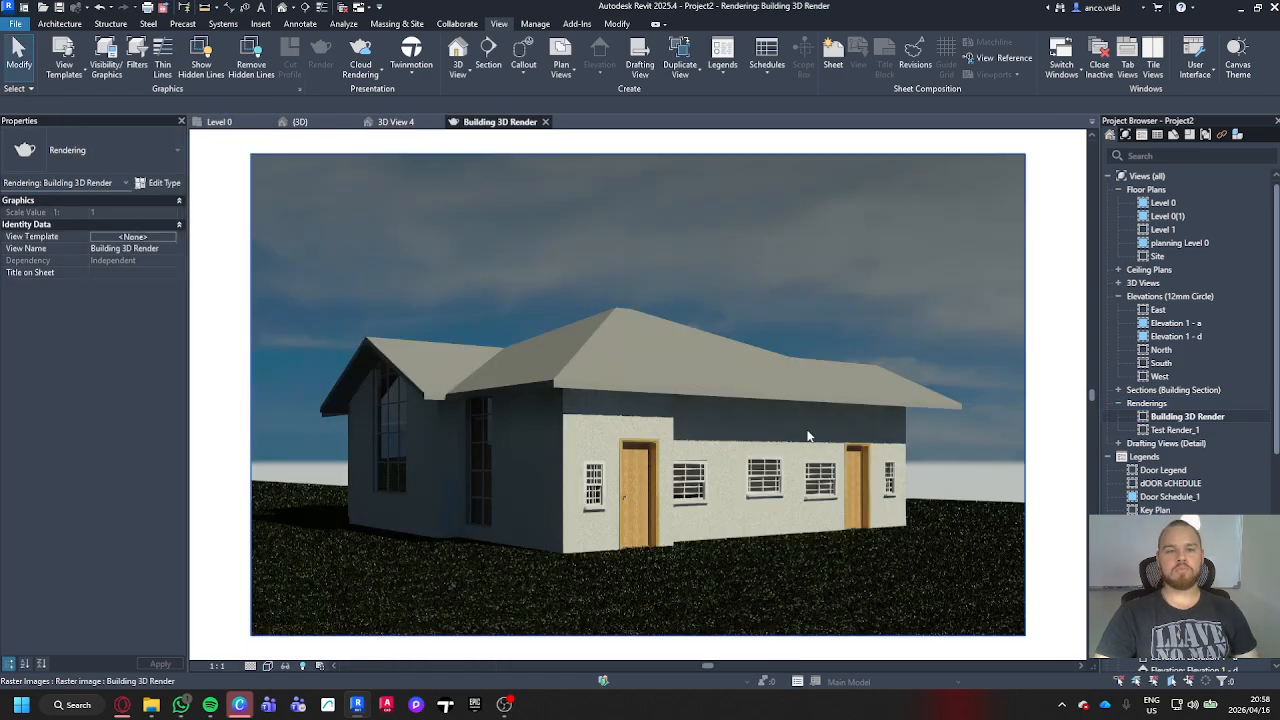
pyautogui.click(742, 374)
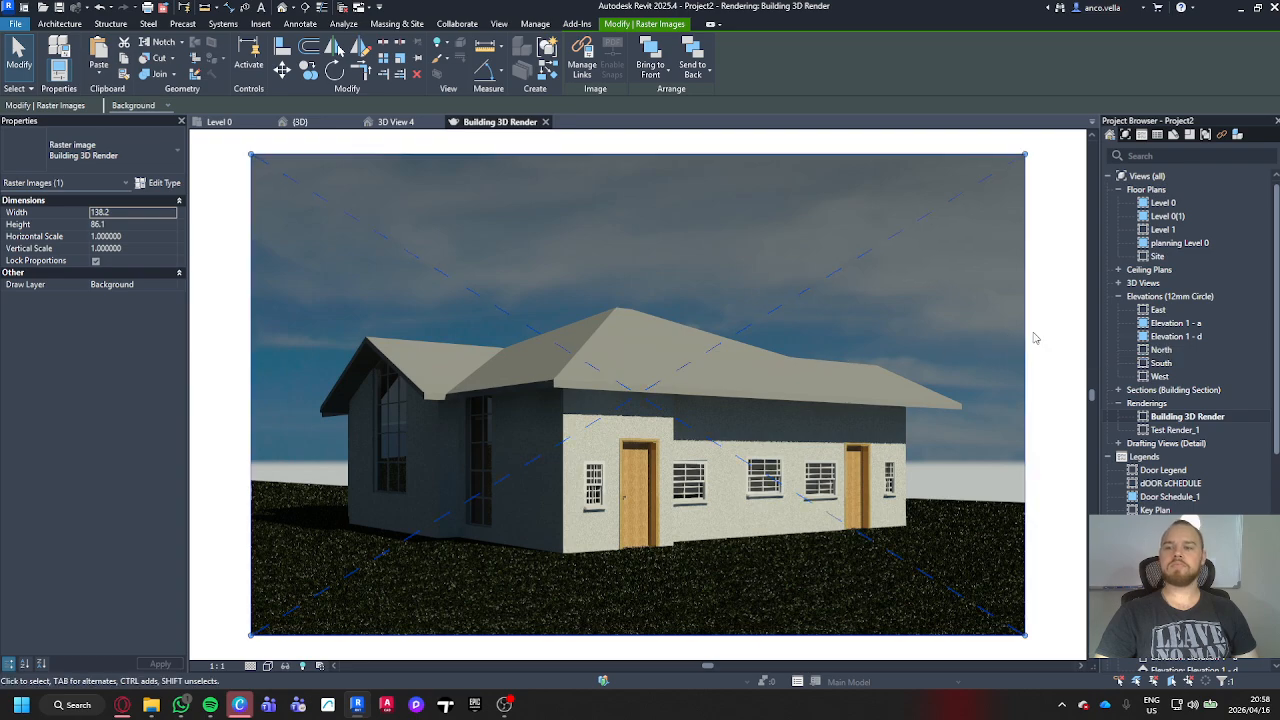
pyautogui.moveTo(1025, 157); pyautogui.dragTo(1029, 152)
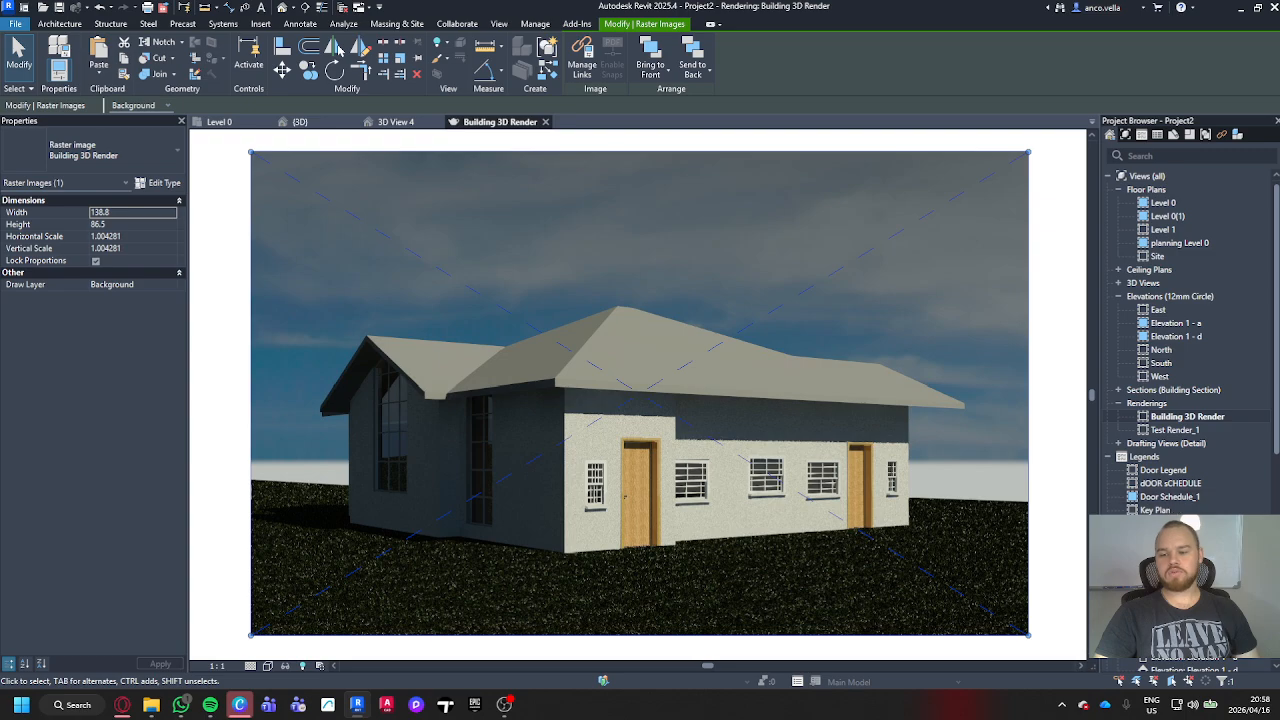
# Step: Open sheet A100 - Plans and place the Building 3D Render rendering on it, below the first door in the door schedule
pyautogui.scroll(-1, 1145, 449)
pyautogui.doubleClick(1162, 643)
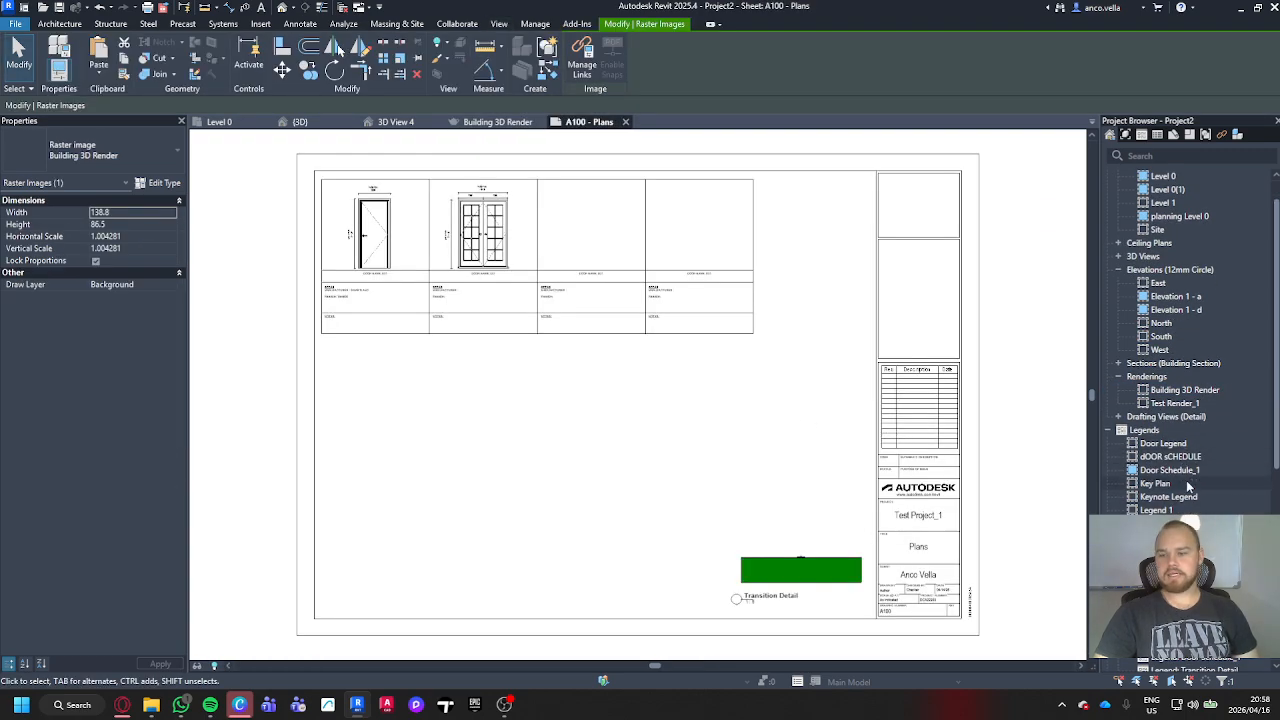
pyautogui.click(1198, 390)
pyautogui.moveTo(1200, 391); pyautogui.dragTo(686, 437)
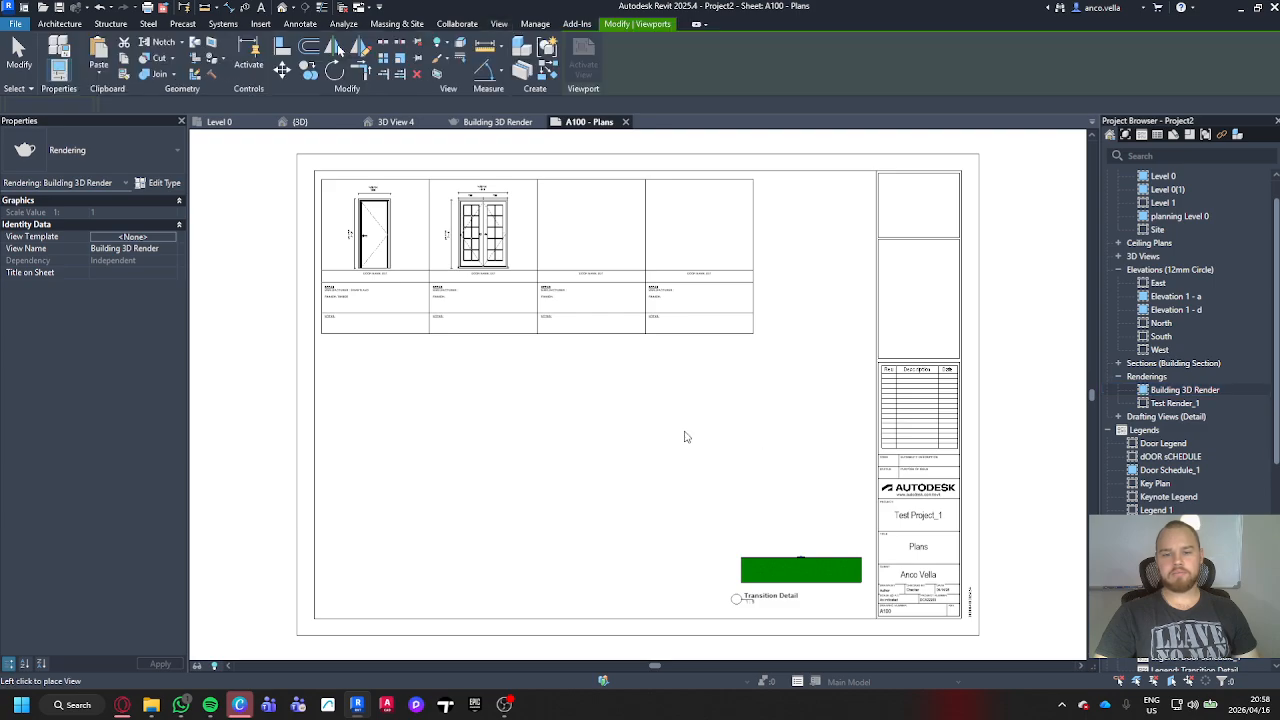
pyautogui.click(380, 386)
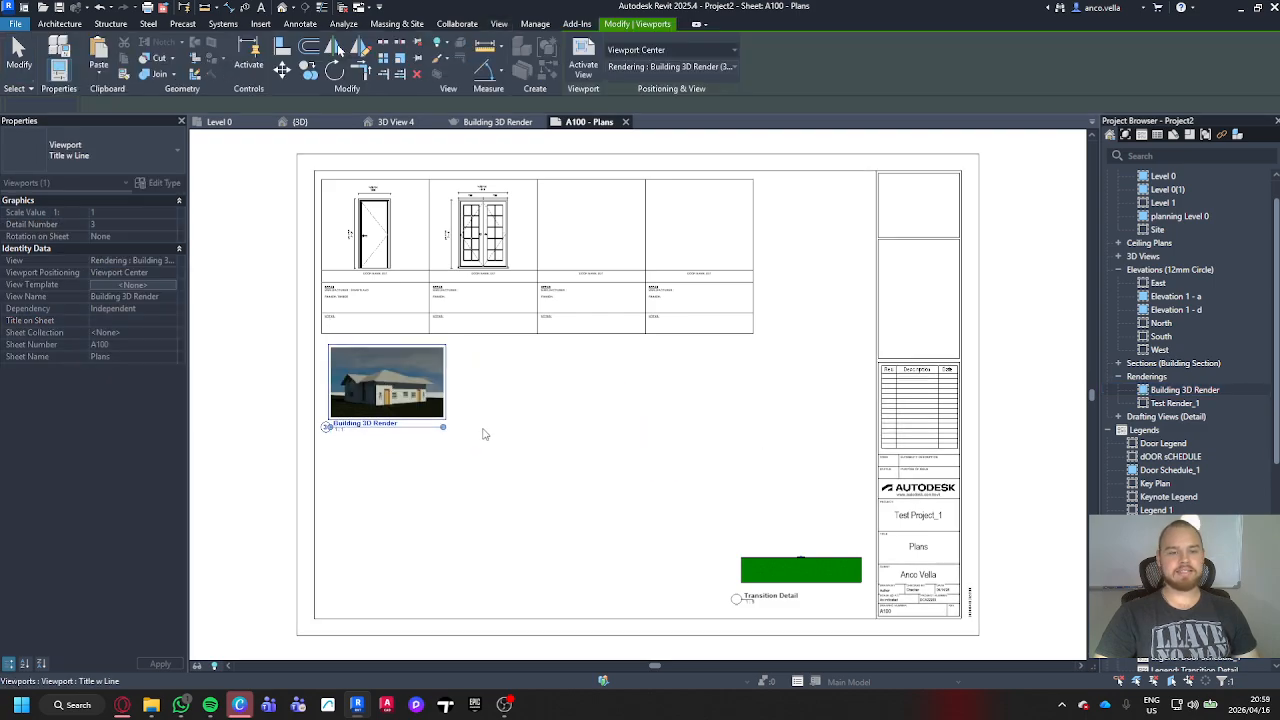
pyautogui.click(494, 435)
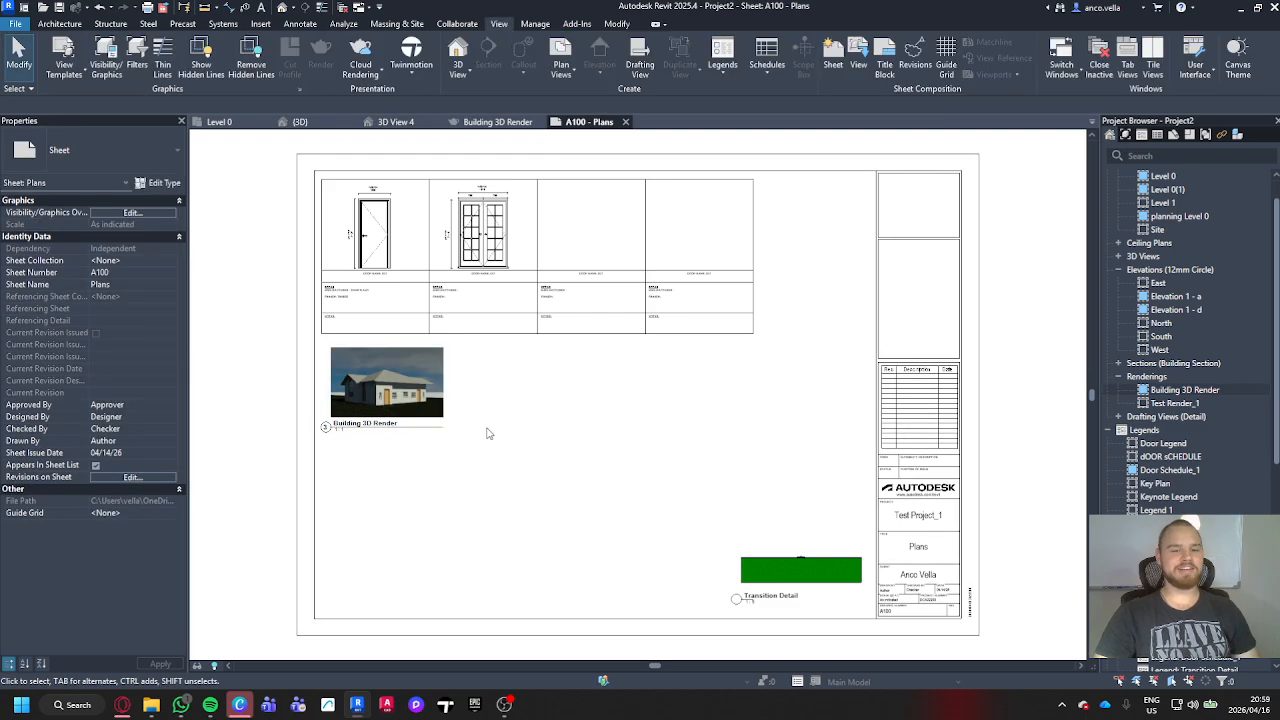
# Step: Activate the rendering's viewport on the sheet and enlarge its image to a width of about 254
pyautogui.doubleClick(425, 408)
pyautogui.click(423, 411)
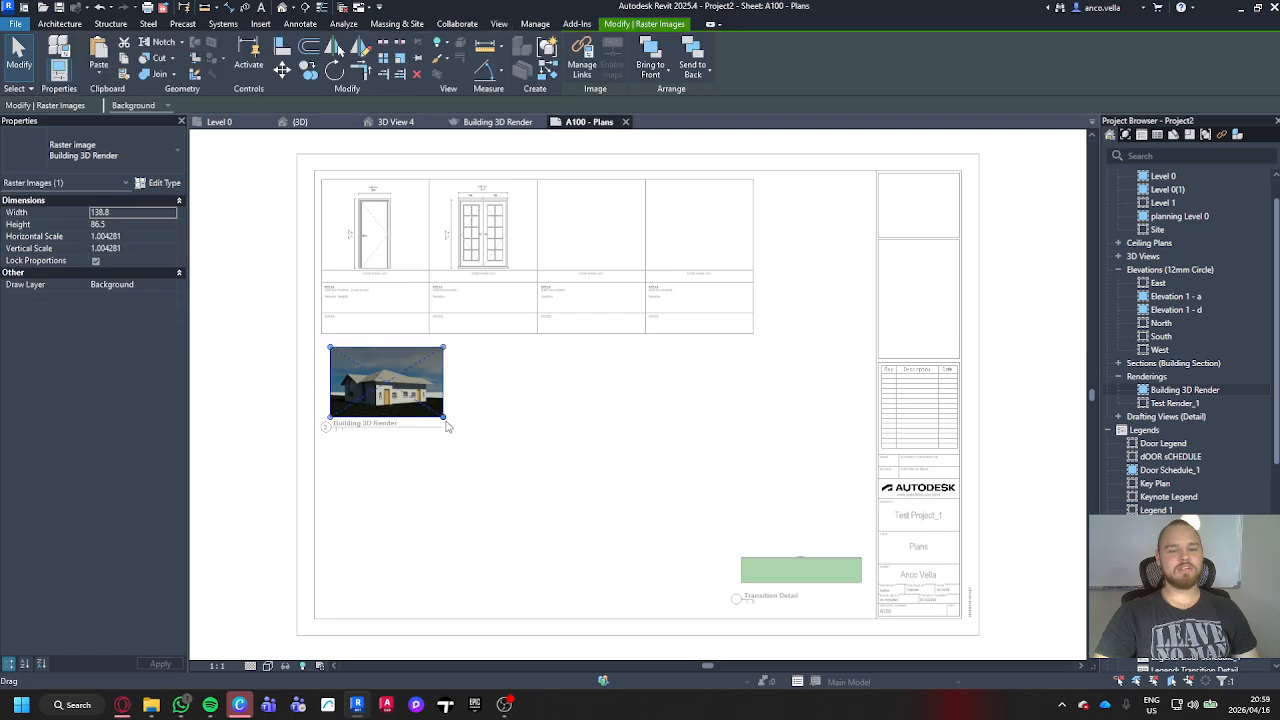
pyautogui.moveTo(499, 461); pyautogui.dragTo(528, 492)
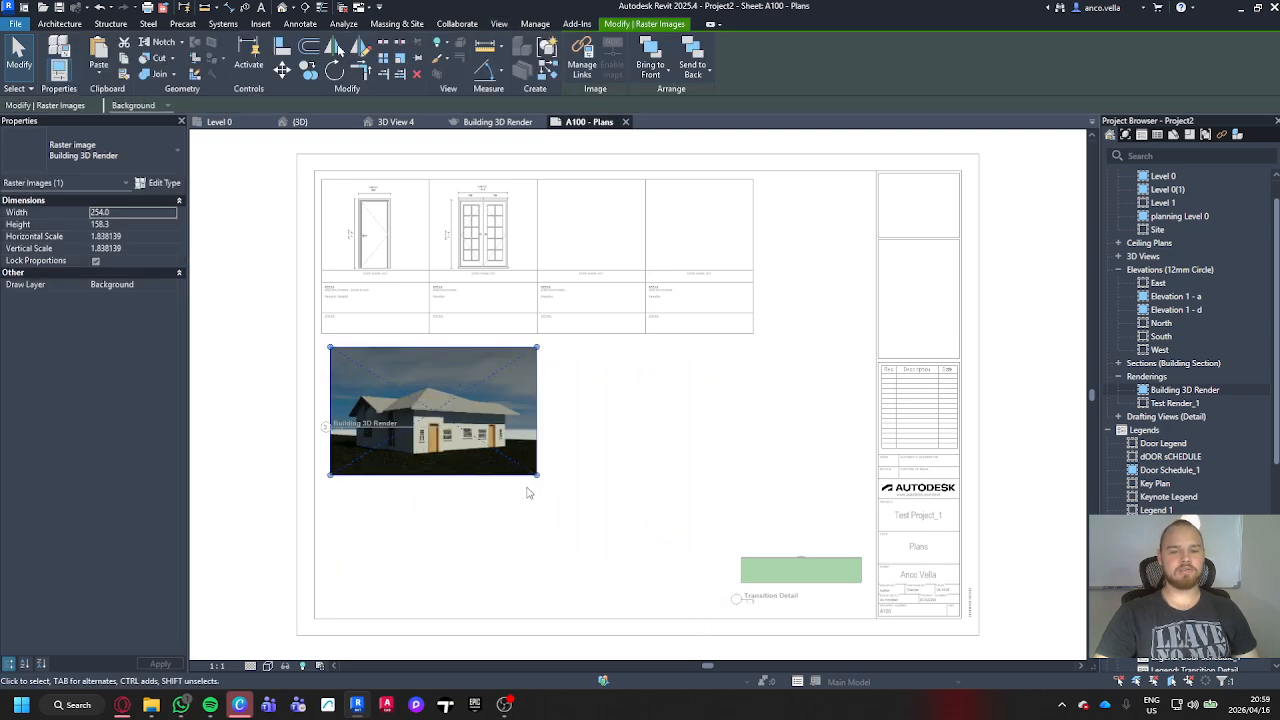
pyautogui.click(784, 448)
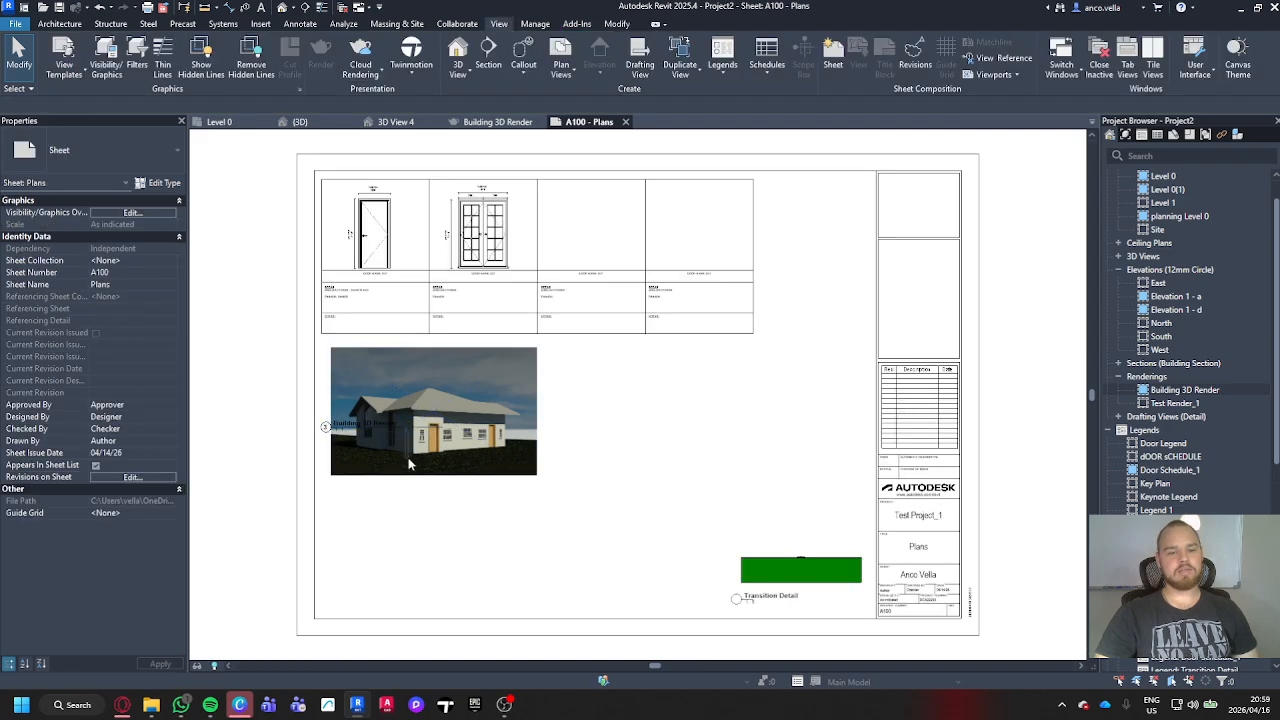
# Step: Move the rendering's view title below the enlarged image and extend its title line to about the image's width
pyautogui.click(424, 425)
pyautogui.click(640, 447)
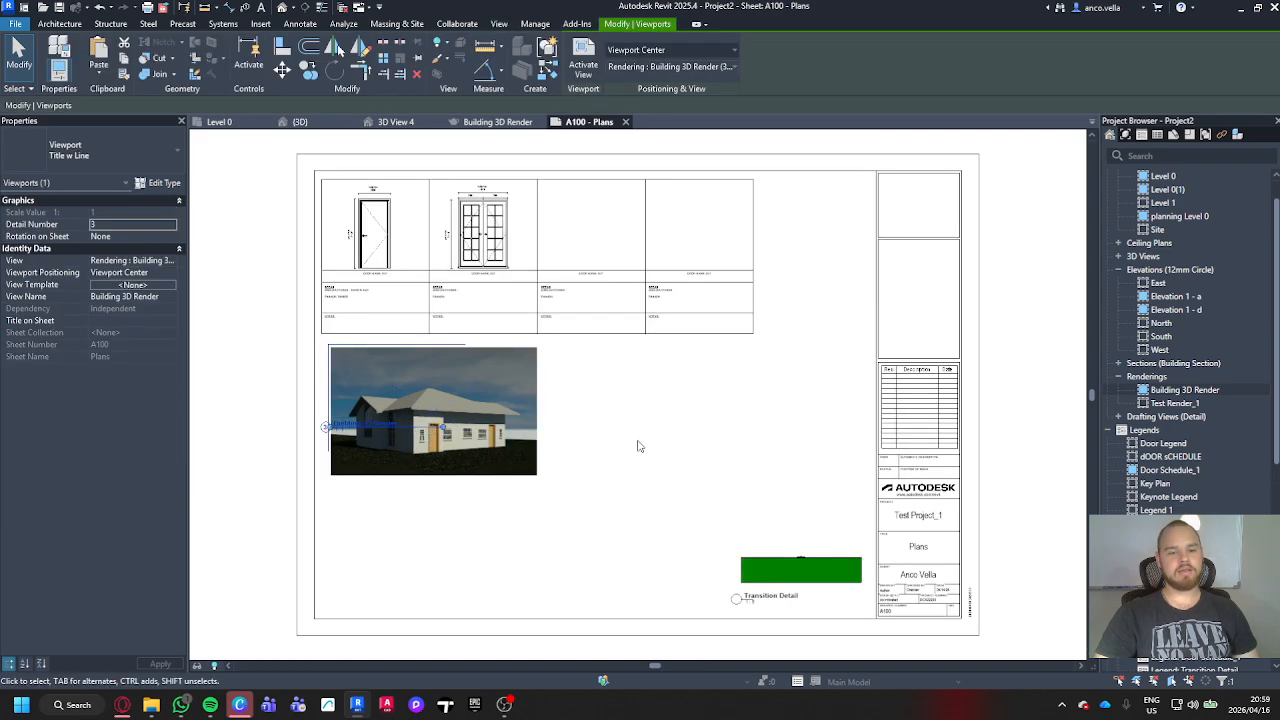
pyautogui.click(421, 428)
pyautogui.moveTo(421, 428); pyautogui.dragTo(537, 491)
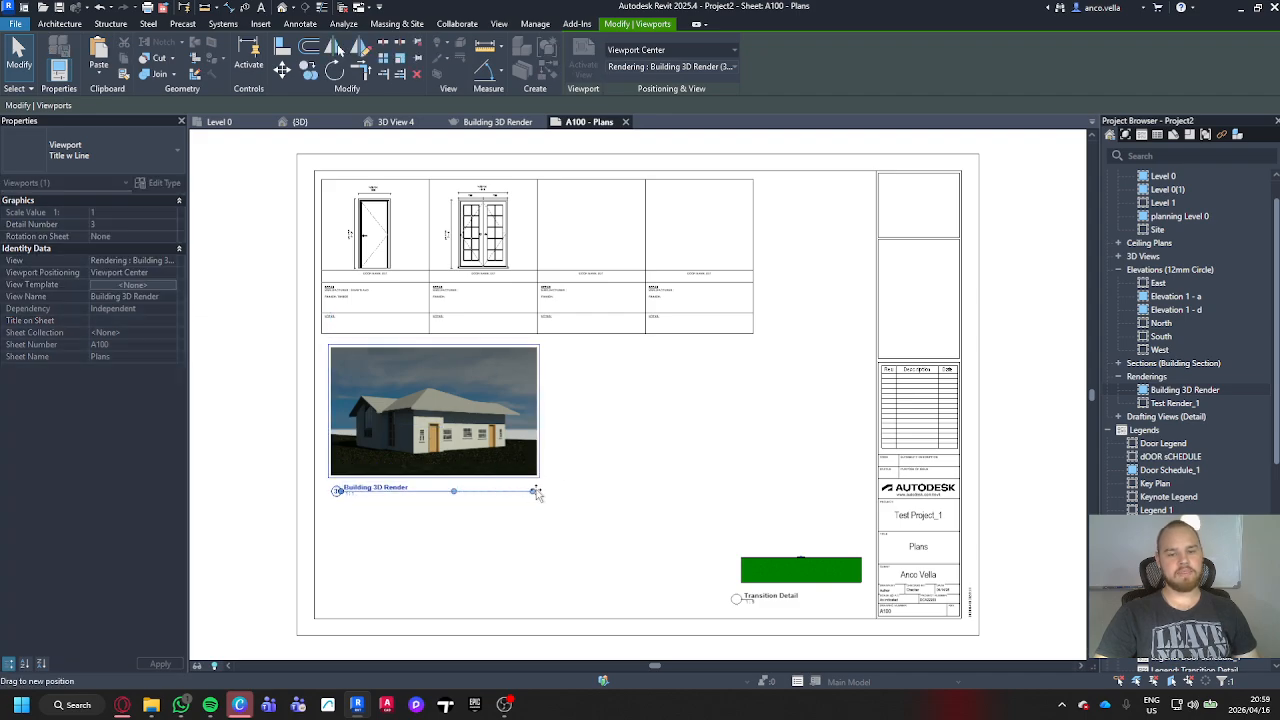
pyautogui.click(603, 431)
pyautogui.scroll(5, 777, 431)
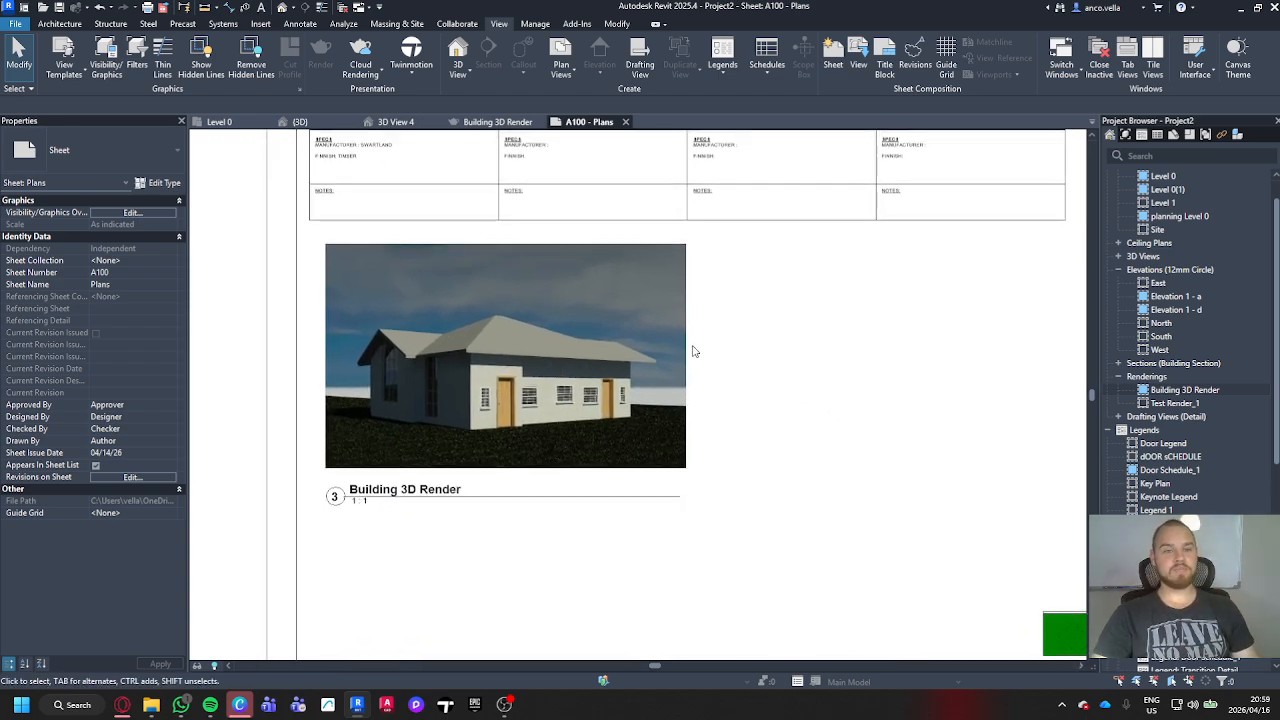
# Step: Open the Level 0 floor plan and set its view scale to 1:100
pyautogui.click(219, 121)
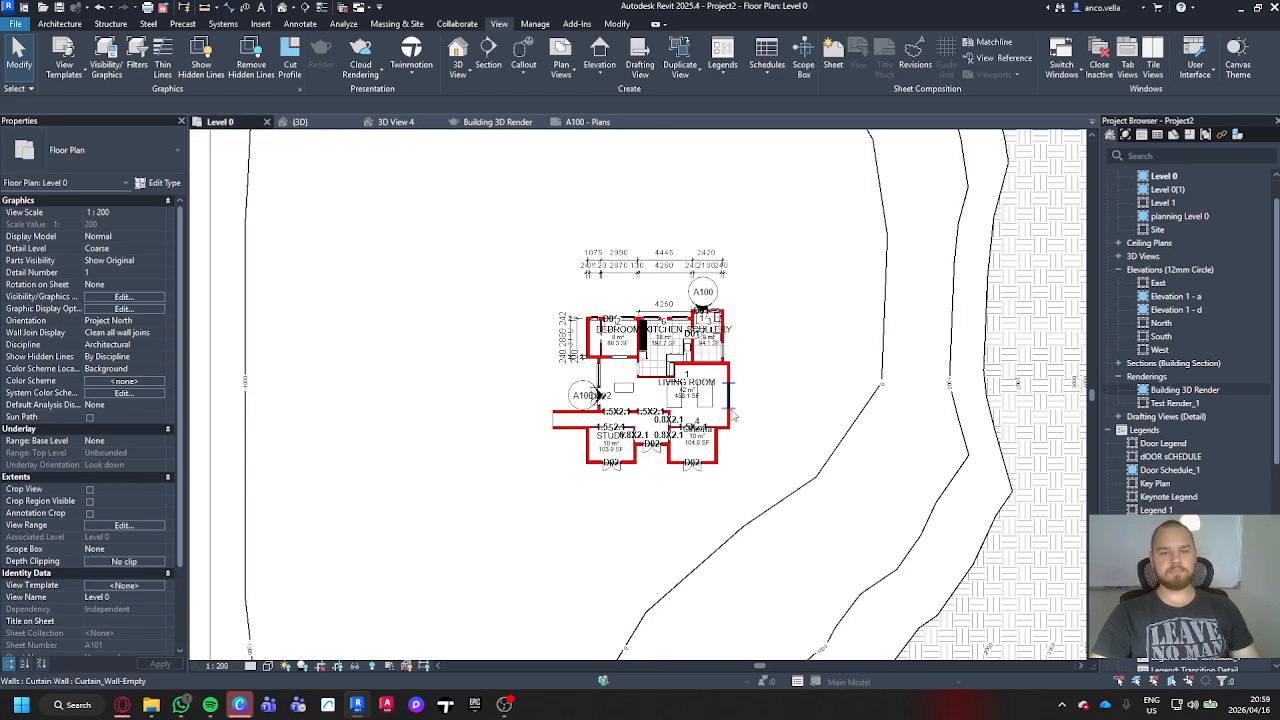
pyautogui.click(238, 665)
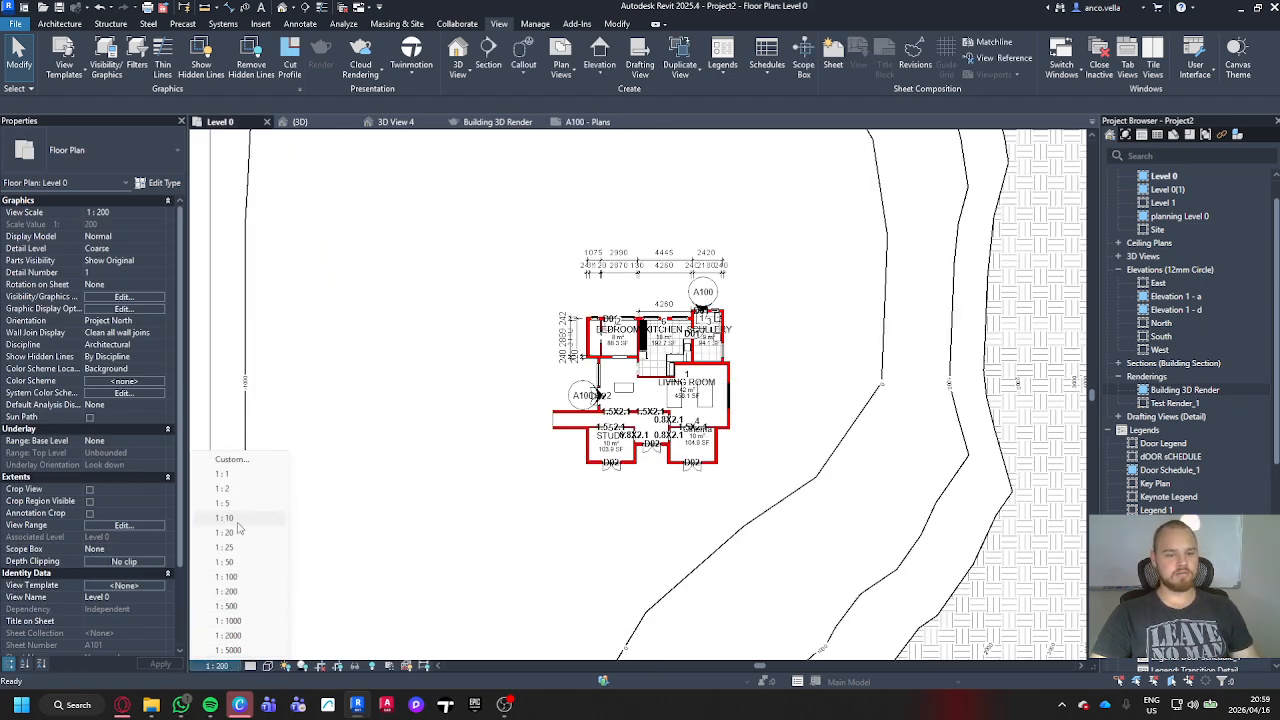
pyautogui.click(228, 577)
pyautogui.scroll(10, 690, 497)
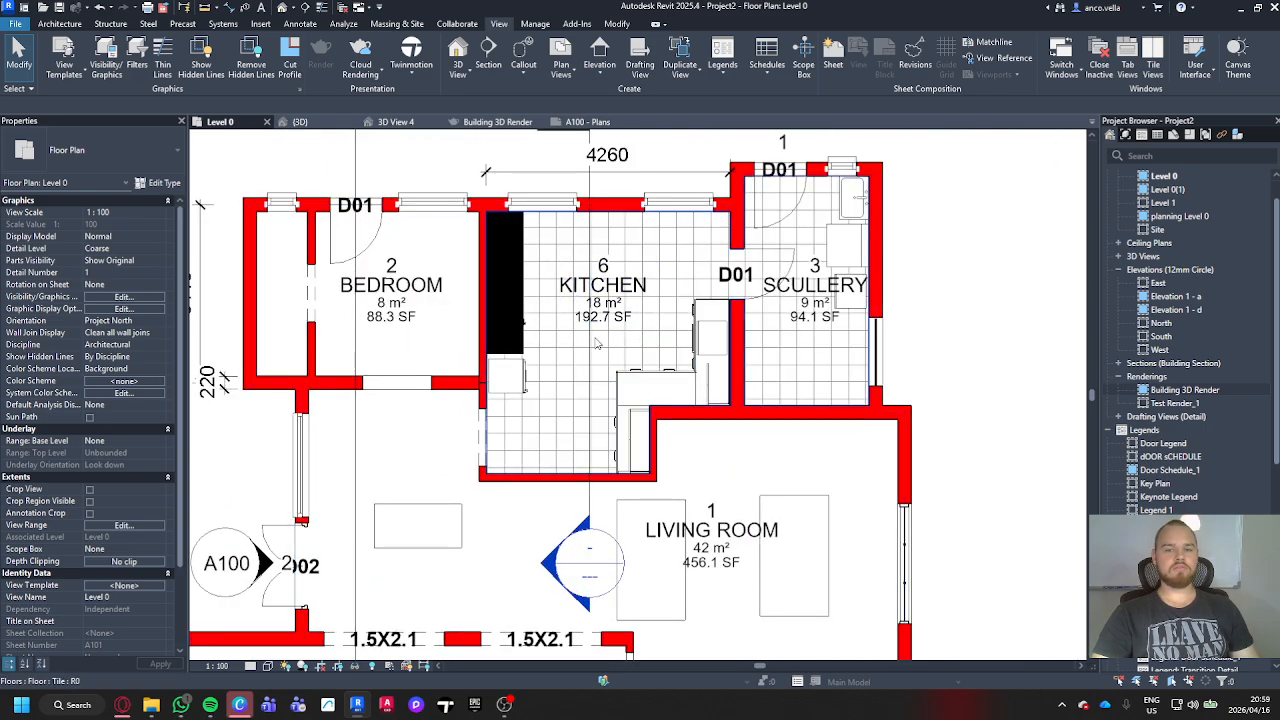
# Step: Create a perspective camera view from the kitchen's upper-right corner, aimed diagonally toward the double door at the house's left side
pyautogui.moveTo(565, 392); pyautogui.dragTo(568, 422, button='middle')
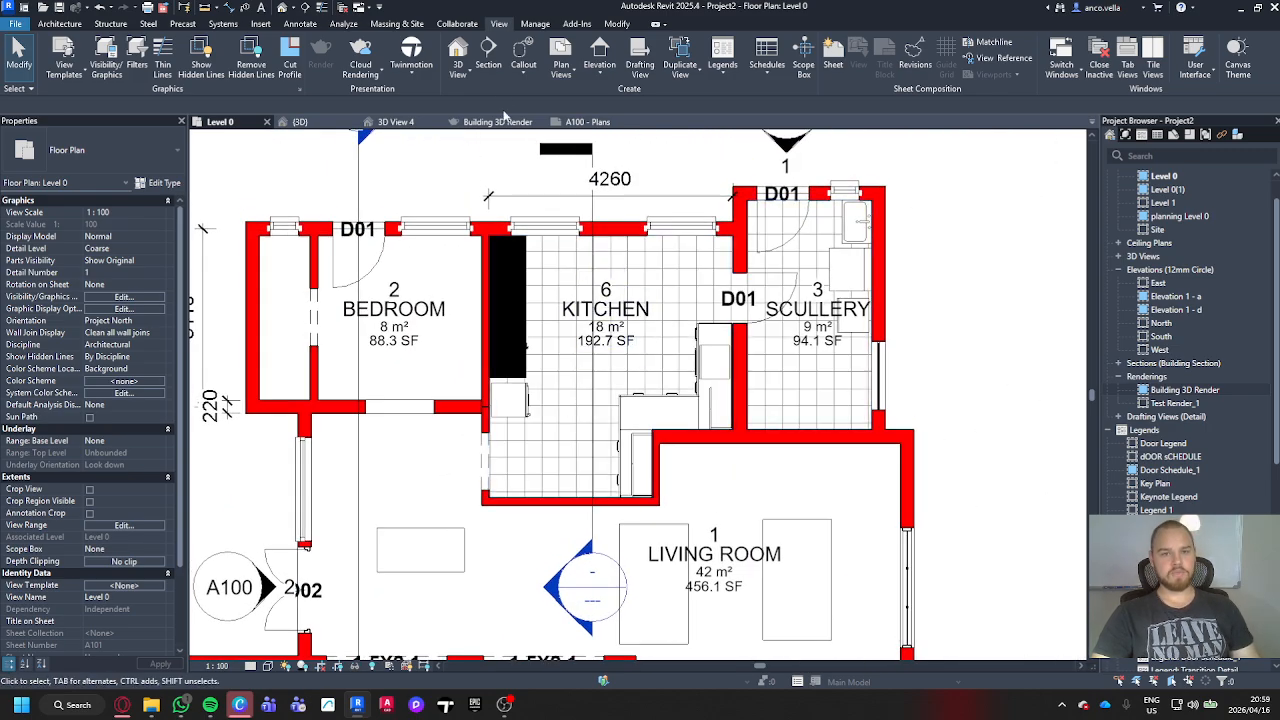
pyautogui.click(466, 74)
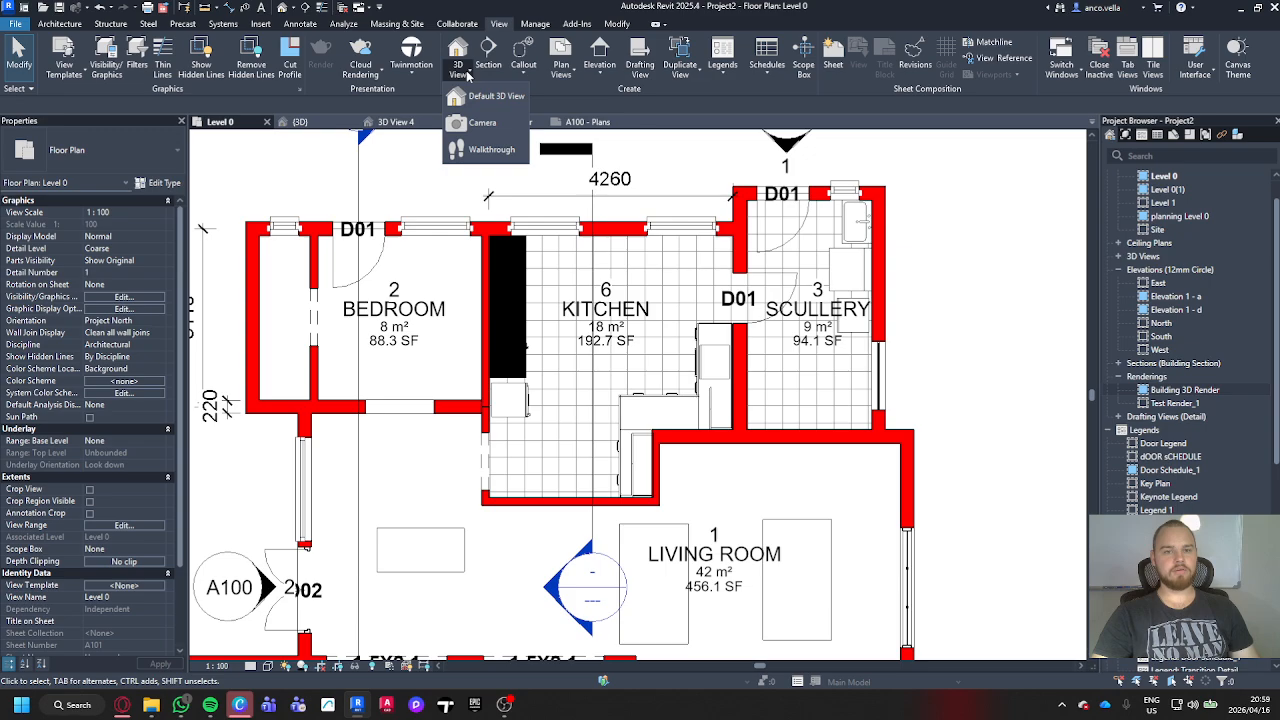
pyautogui.click(482, 122)
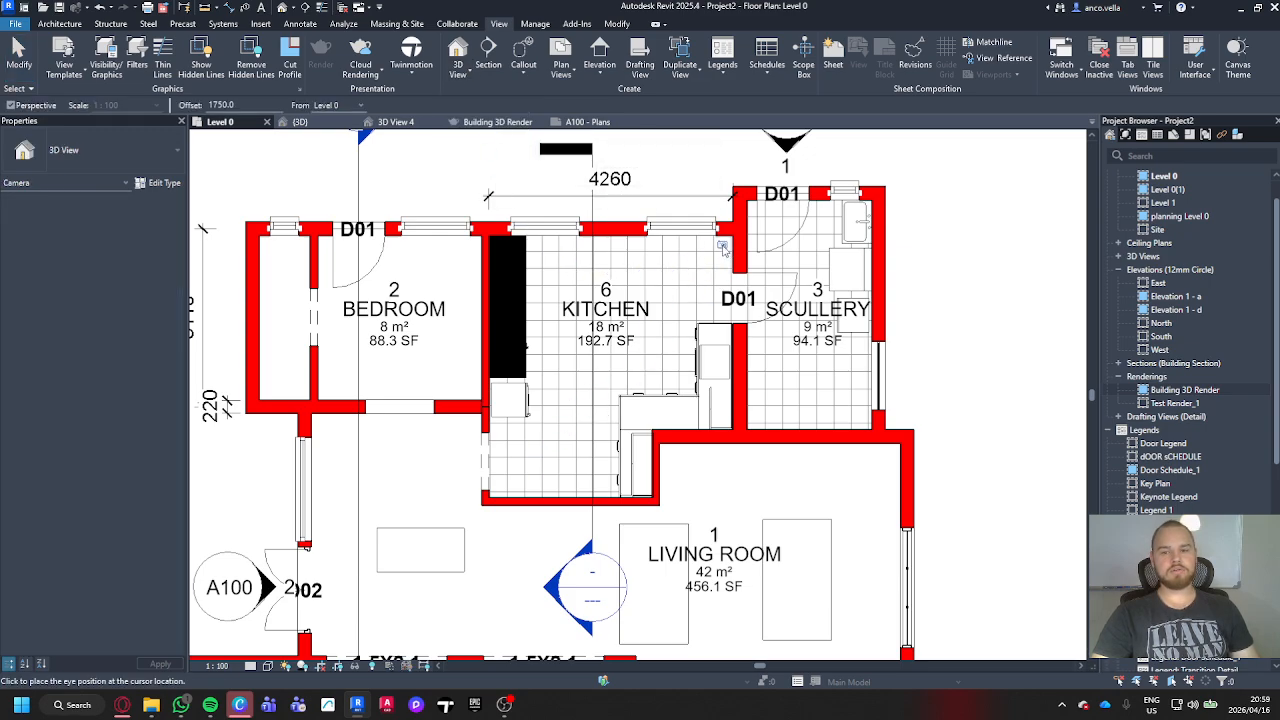
pyautogui.click(723, 245)
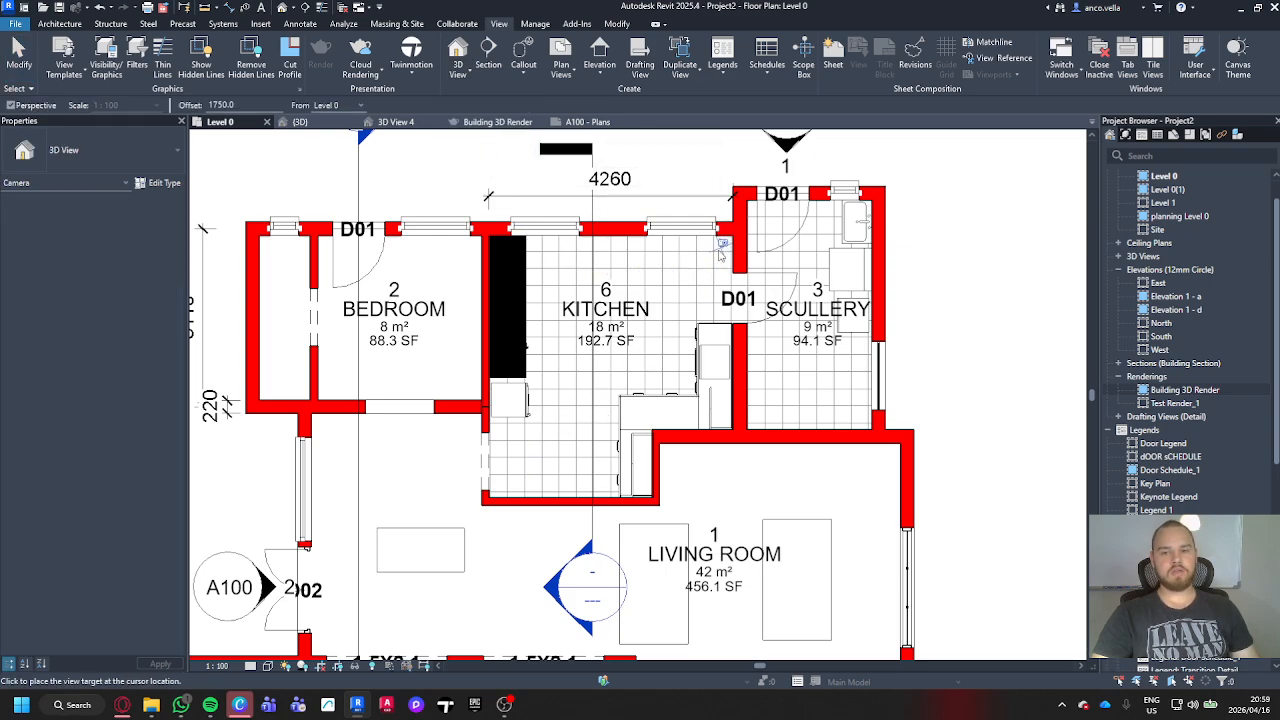
pyautogui.click(346, 633)
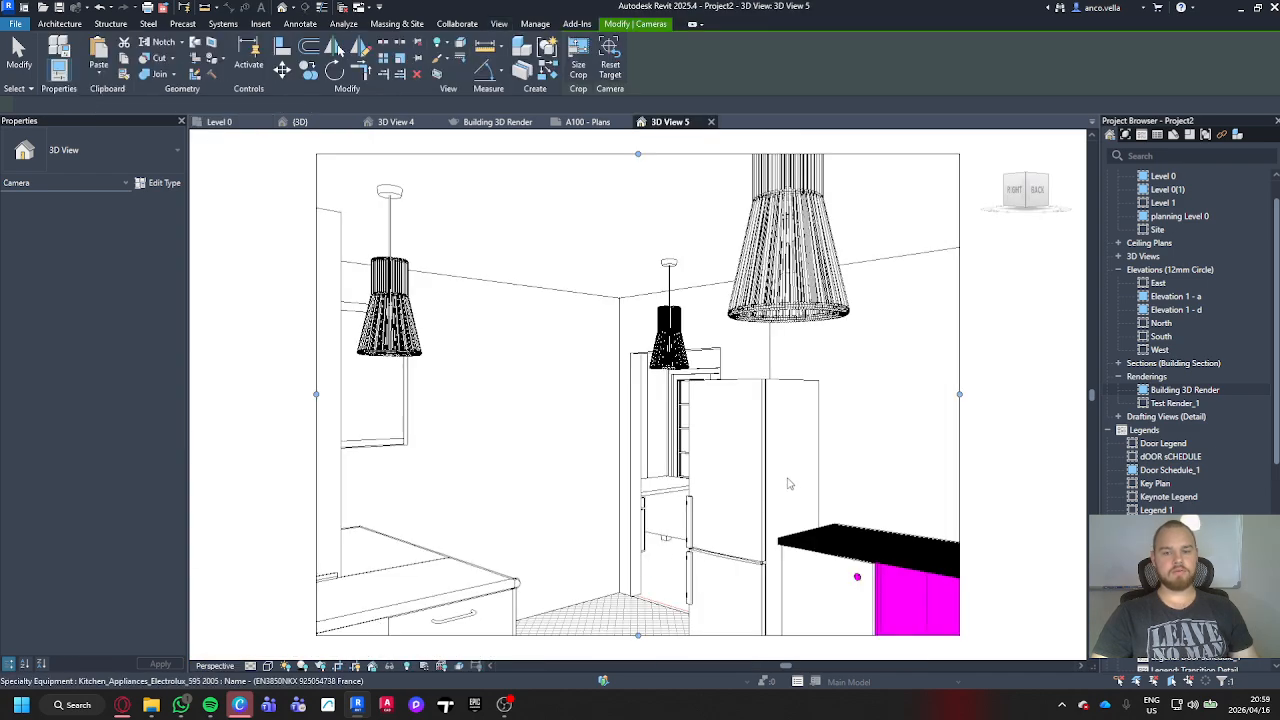
# Step: Set the eye elevation of the kitchen camera view to 1800
pyautogui.scroll(-1, 800, 454)
pyautogui.moveTo(837, 414); pyautogui.dragTo(830, 361, button='middle')
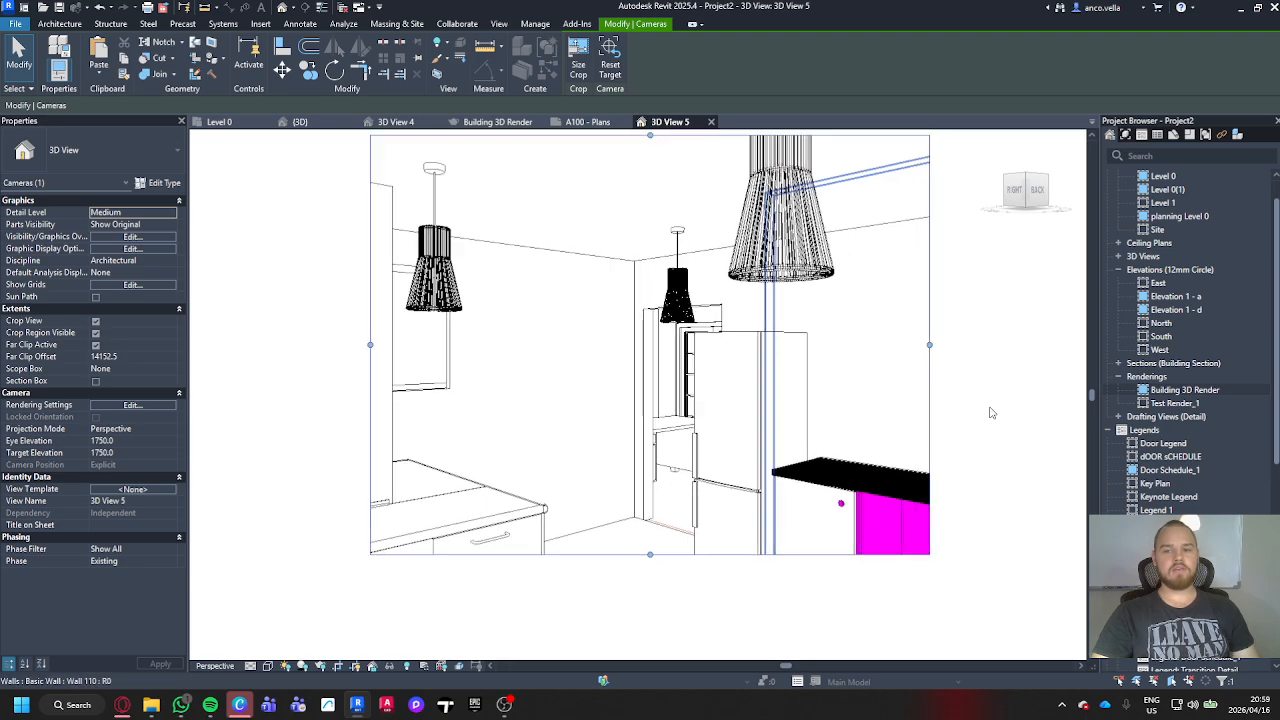
pyautogui.moveTo(991, 413); pyautogui.dragTo(941, 447, button='middle')
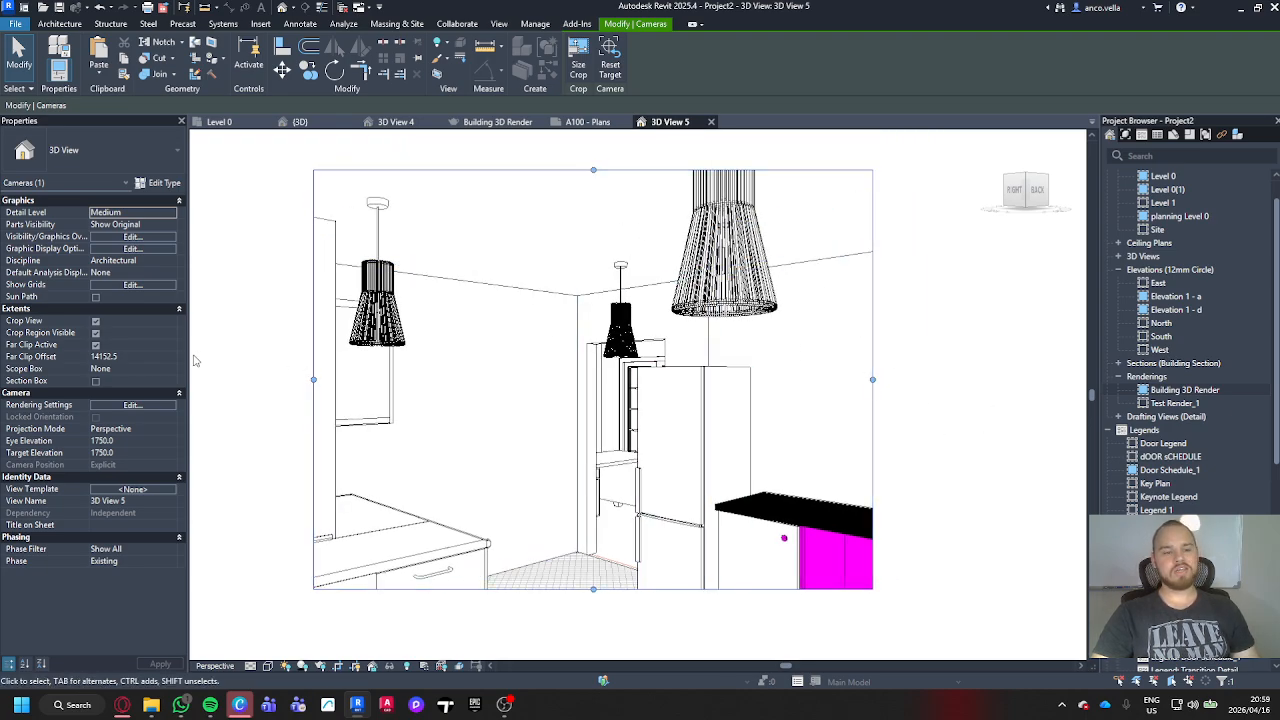
pyautogui.click(146, 440)
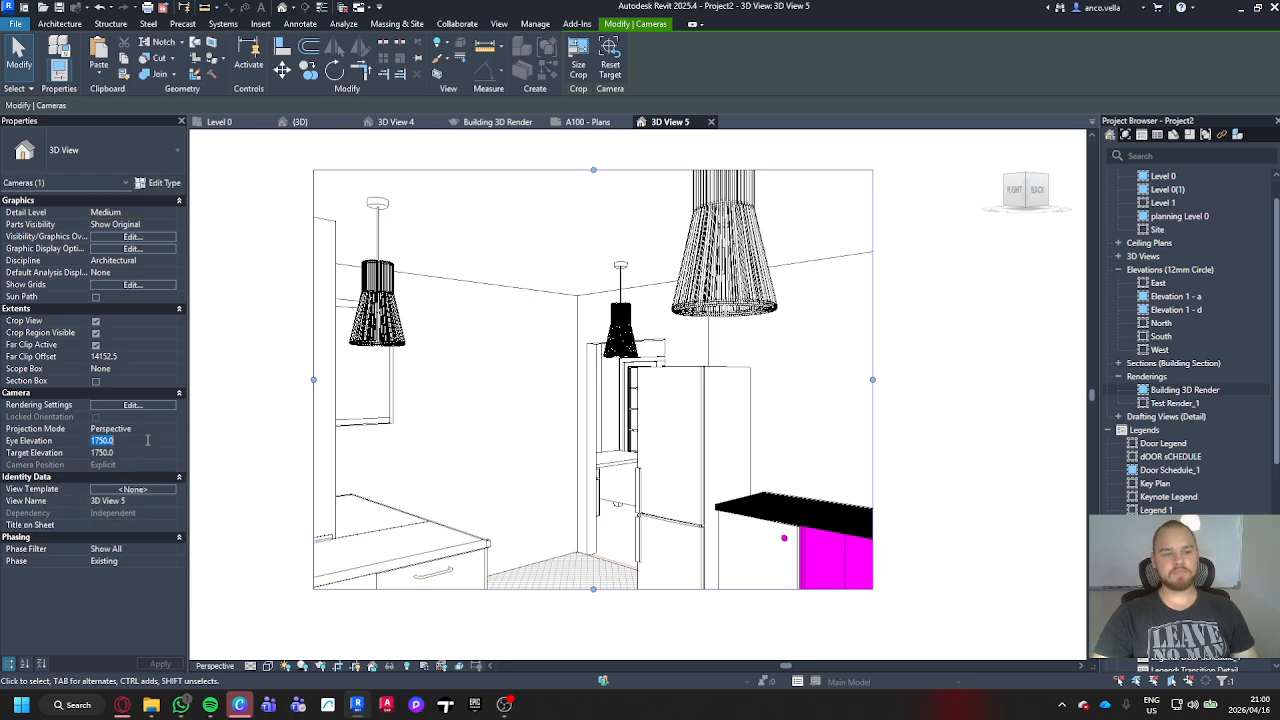
pyautogui.write('1800')
pyautogui.press('Return')
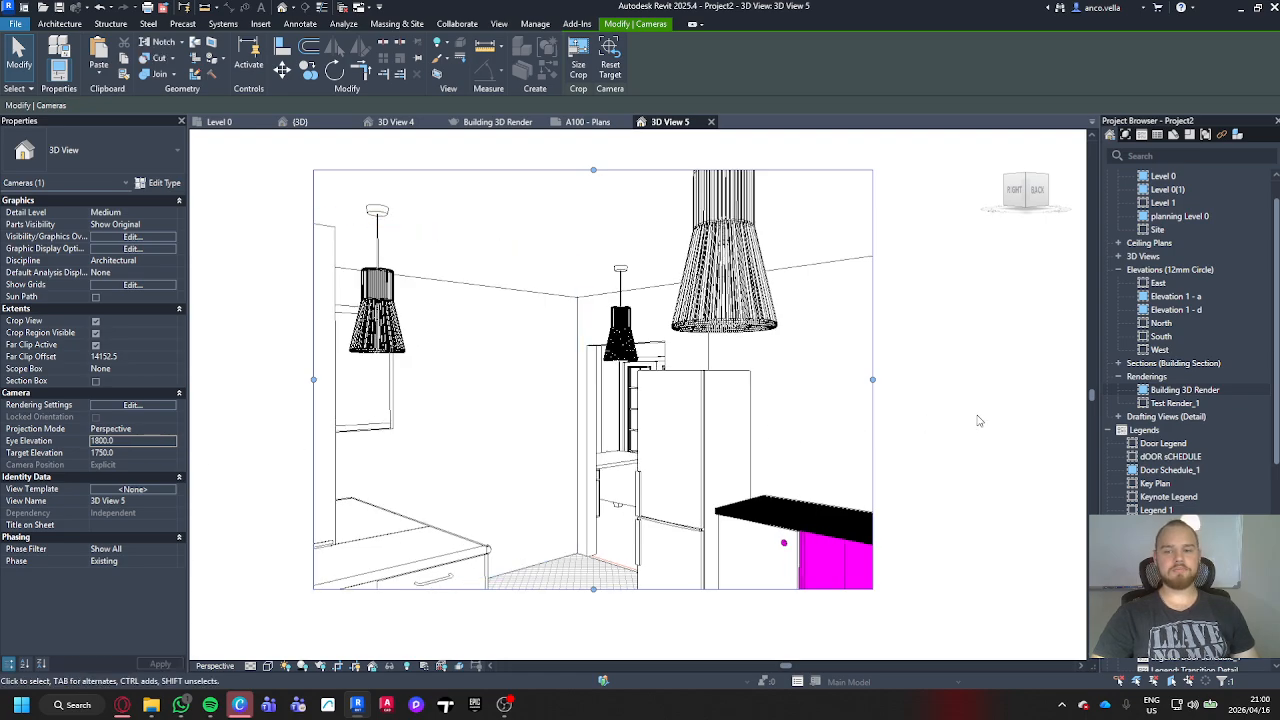
# Step: Try to widen the kitchen view's crop region on both sides and extend its height to include the floor
pyautogui.scroll(-2, 975, 420)
pyautogui.moveTo(969, 420); pyautogui.dragTo(829, 349, button='middle')
pyautogui.scroll(-1, 829, 351)
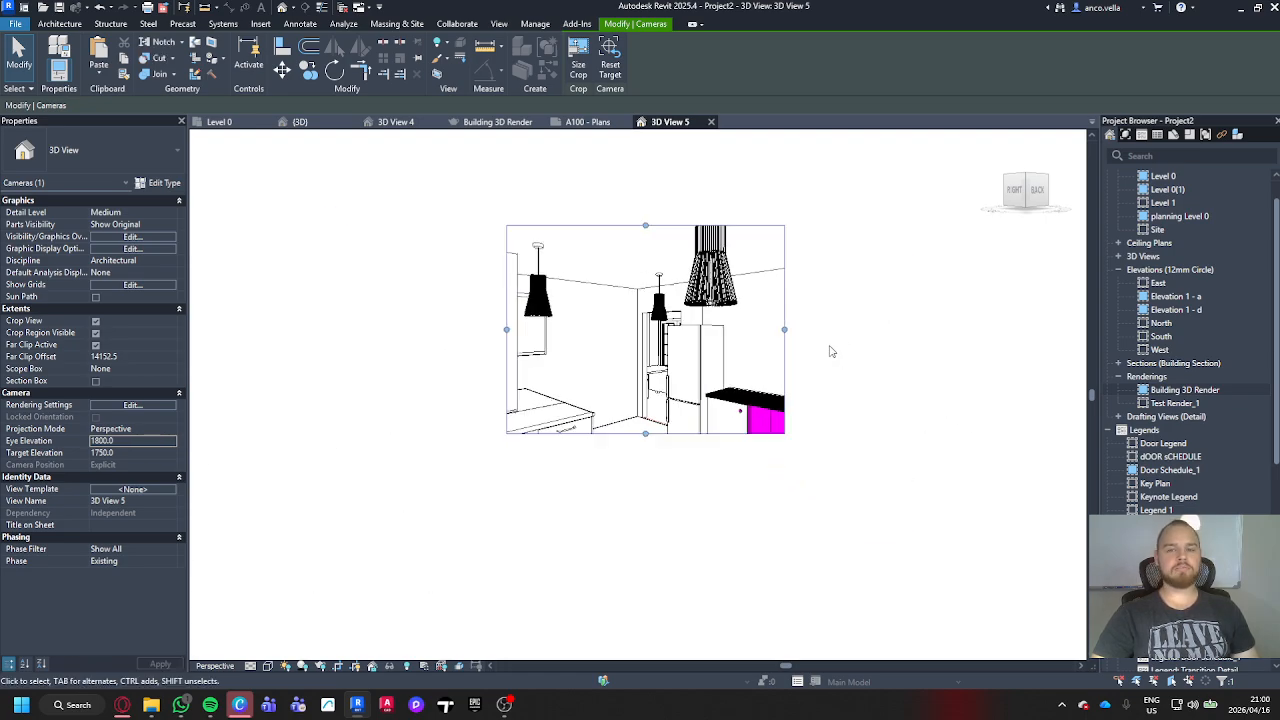
pyautogui.scroll(-2, 830, 356)
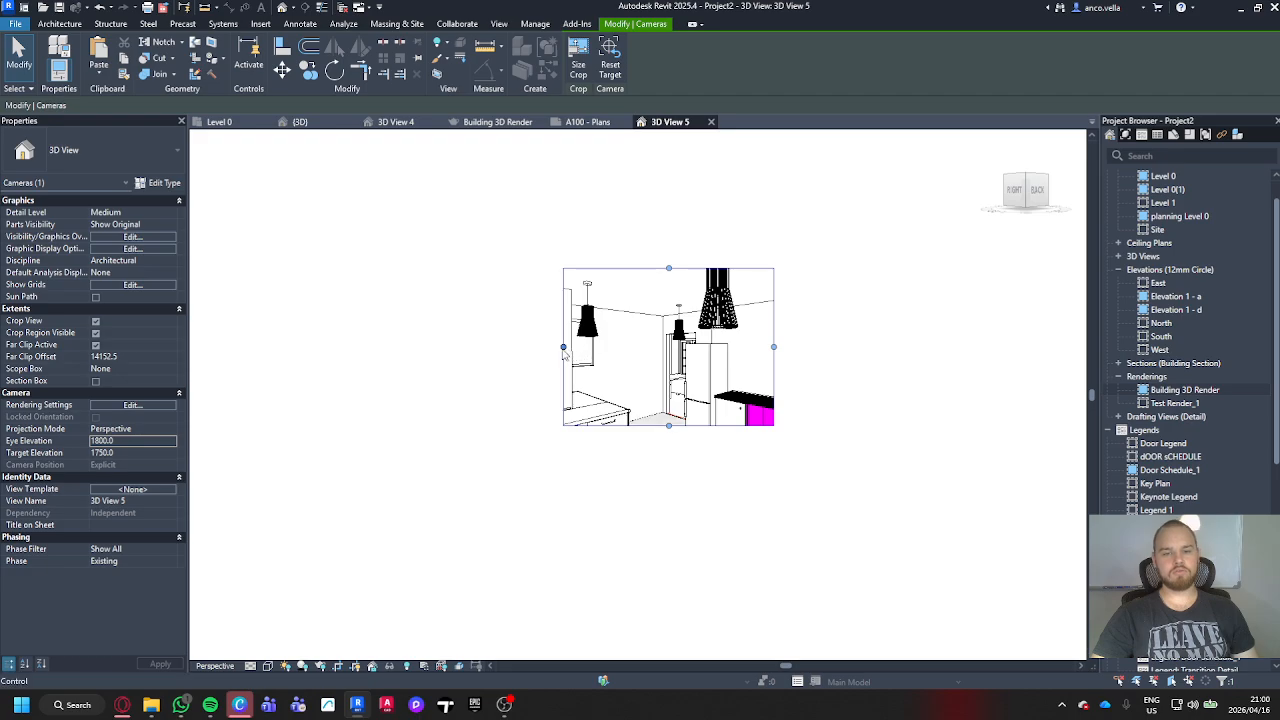
pyautogui.moveTo(564, 352); pyautogui.dragTo(208, 357)
pyautogui.moveTo(774, 347); pyautogui.dragTo(1074, 347)
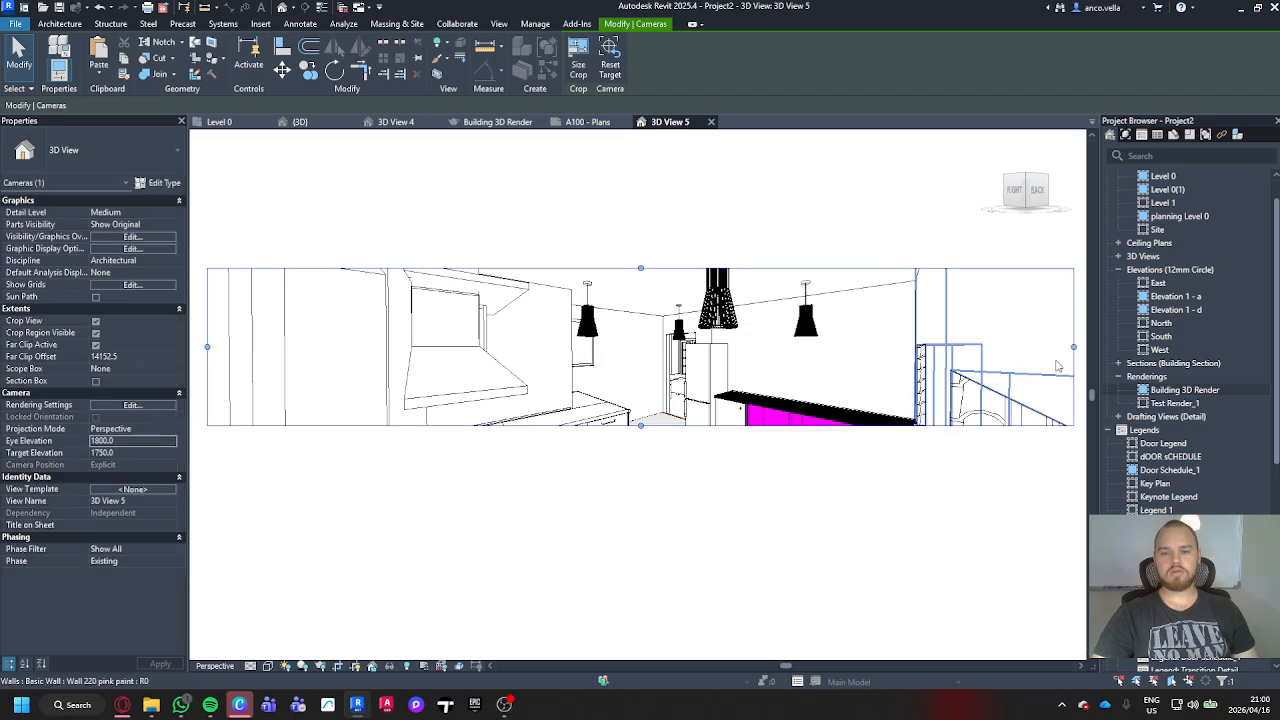
pyautogui.moveTo(603, 342); pyautogui.dragTo(621, 629)
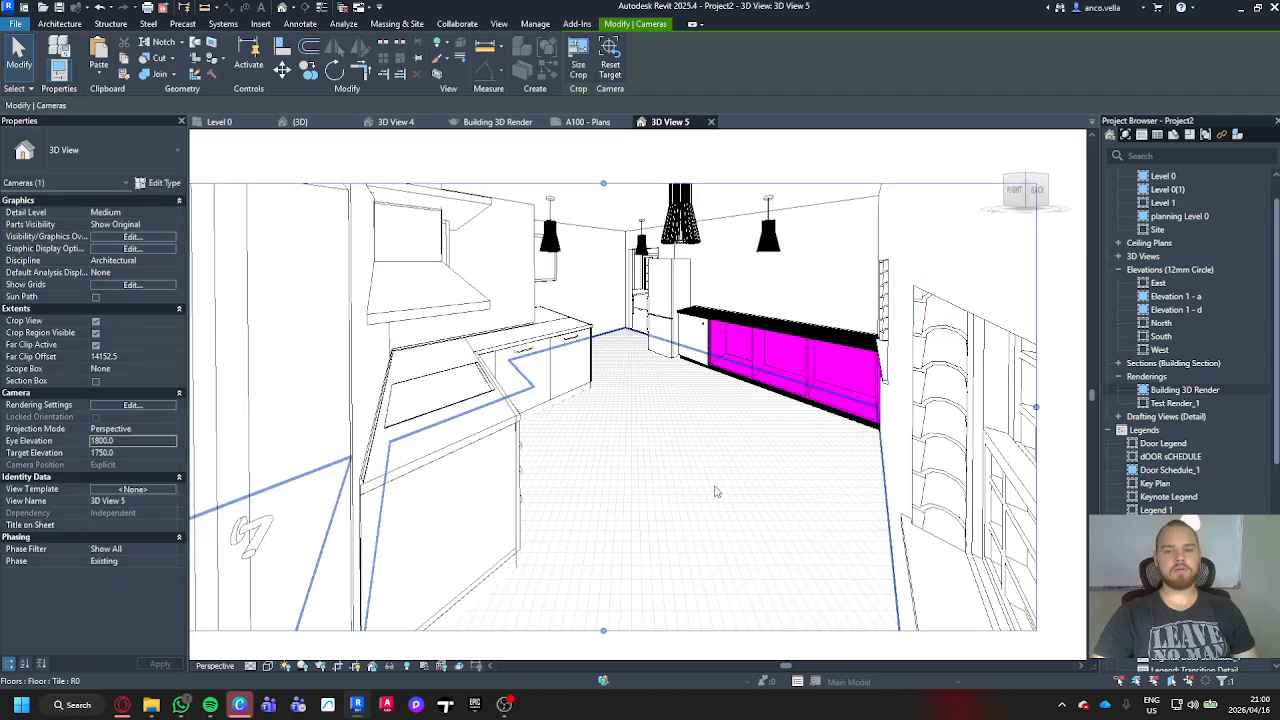
# Step: Try to stretch the kitchen view's crop region much further upward, sideways and downward
pyautogui.scroll(-3, 715, 491)
pyautogui.moveTo(715, 491); pyautogui.dragTo(699, 559, button='middle')
pyautogui.moveTo(625, 354); pyautogui.dragTo(625, 189)
pyautogui.moveTo(965, 331); pyautogui.dragTo(961, 237, button='middle')
pyautogui.scroll(-1, 973, 290)
pyautogui.scroll(-2, 911, 377)
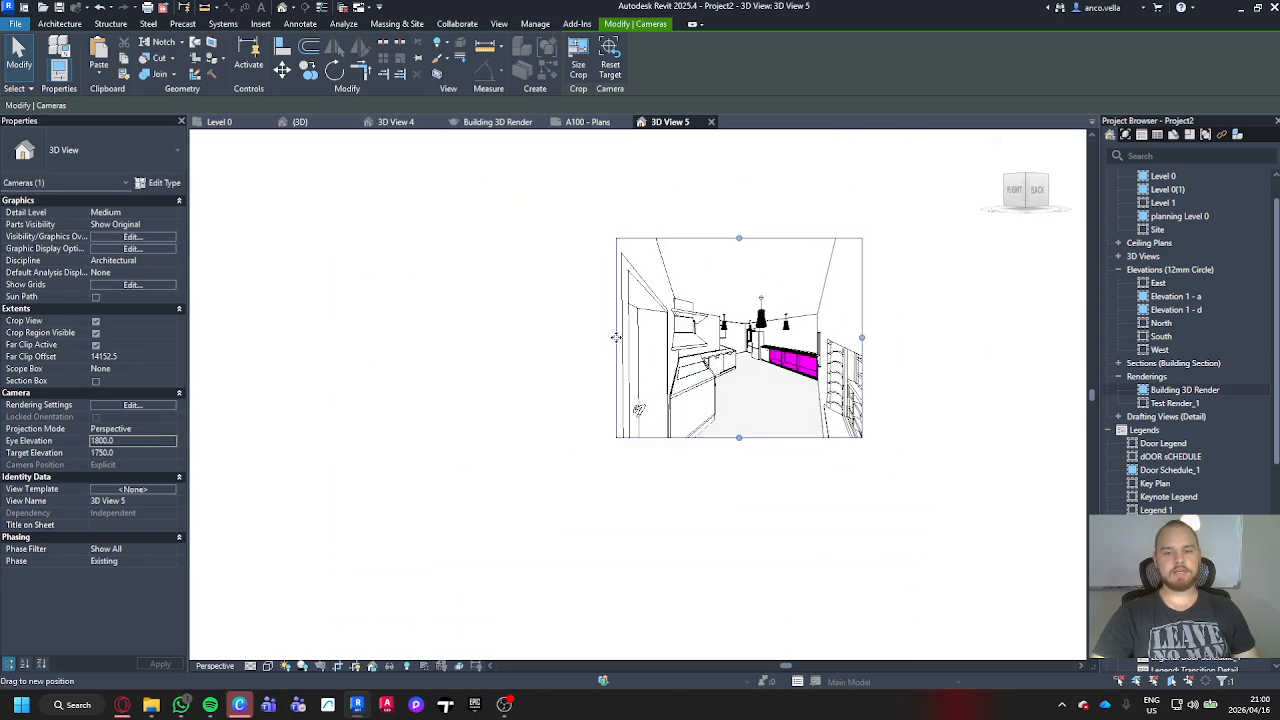
pyautogui.moveTo(616, 337); pyautogui.dragTo(439, 337)
pyautogui.moveTo(862, 337); pyautogui.dragTo(1076, 340)
pyautogui.moveTo(760, 437); pyautogui.dragTo(765, 644)
pyautogui.moveTo(826, 549); pyautogui.dragTo(742, 409, button='middle')
pyautogui.scroll(-2, 741, 407)
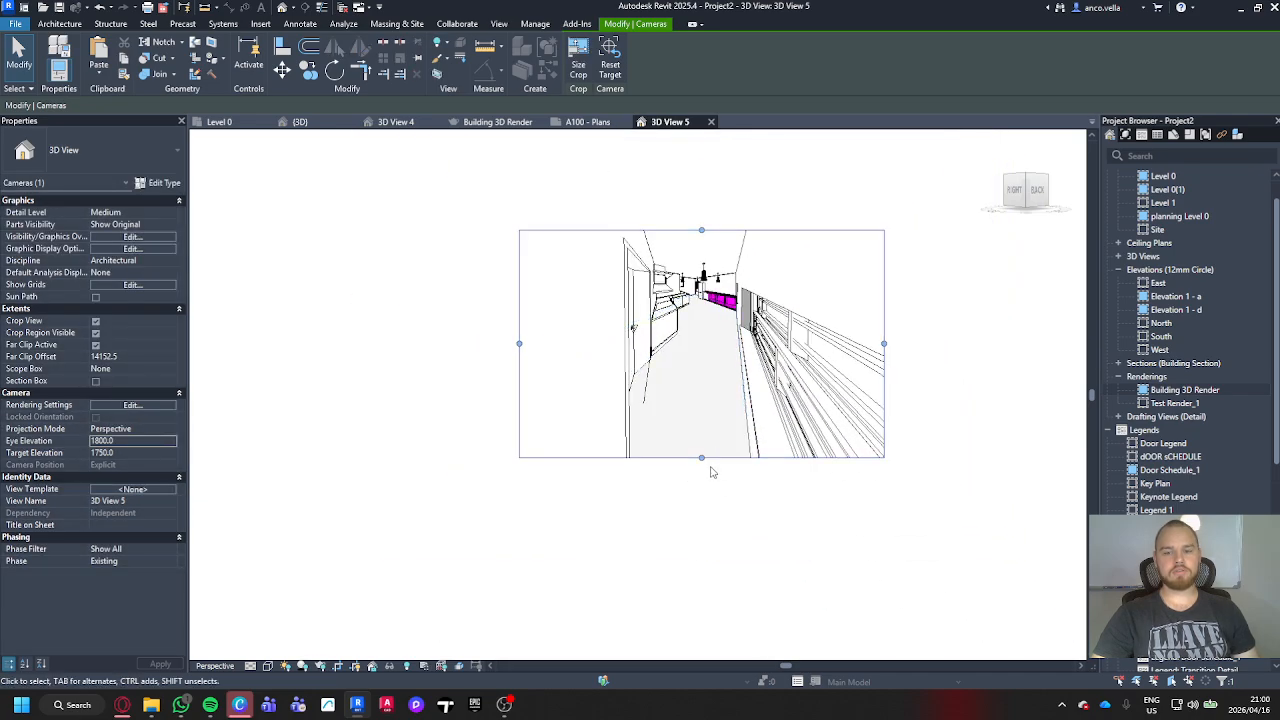
pyautogui.moveTo(702, 457); pyautogui.dragTo(711, 621)
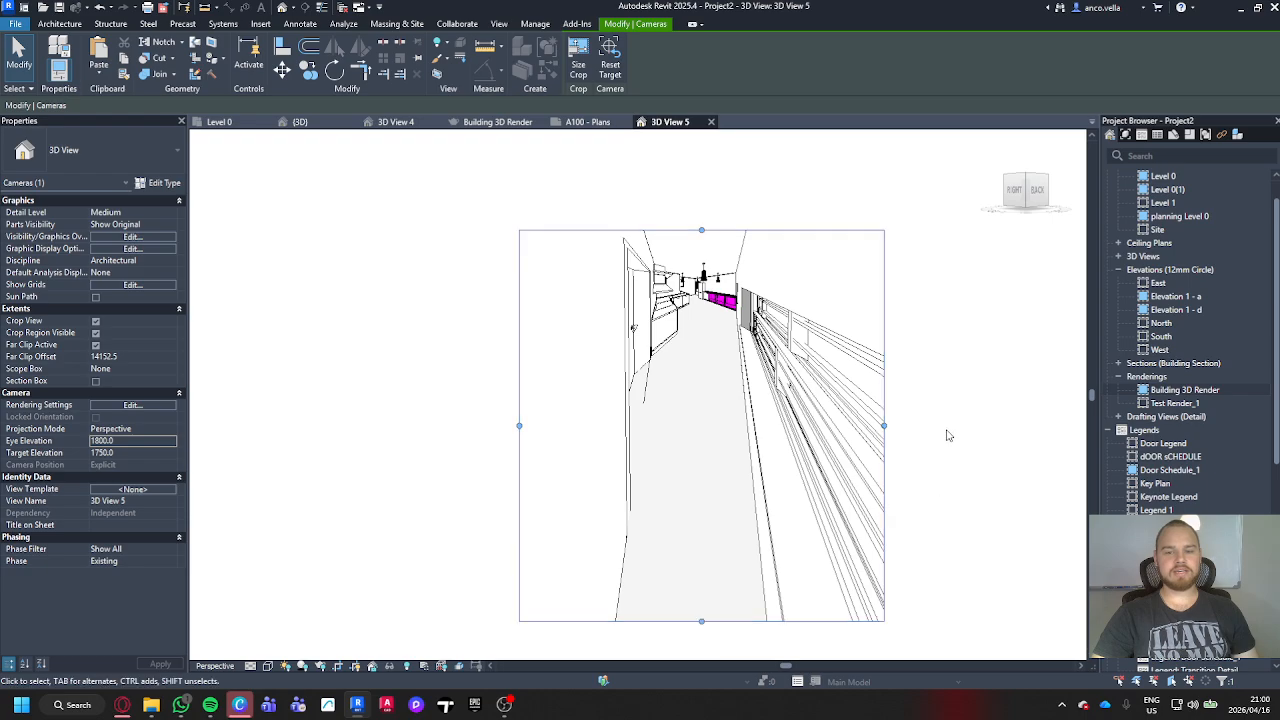
# Step: Undo the crop region enlargements of the kitchen camera view
pyautogui.scroll(3, 950, 436)
pyautogui.scroll(-3, 975, 385)
pyautogui.moveTo(1014, 394); pyautogui.dragTo(1001, 396, button='middle')
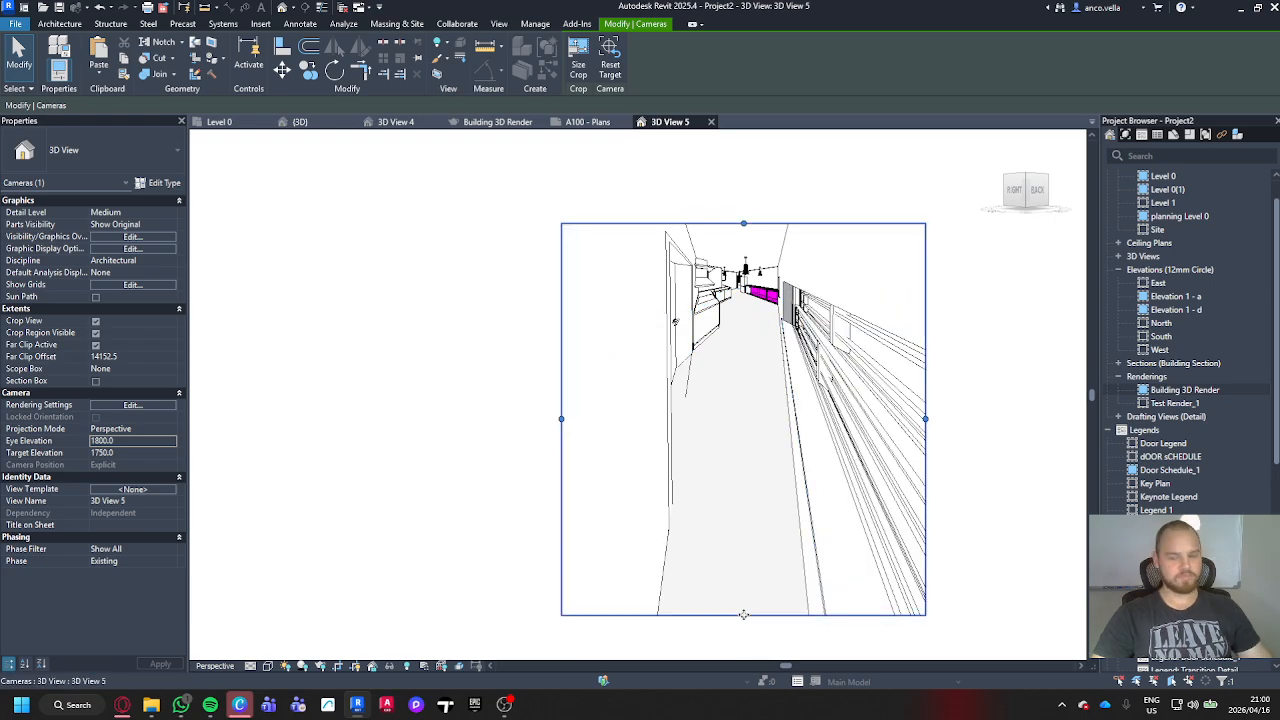
pyautogui.hotkey('ctrl', 'z')
pyautogui.hotkey('ctrl', 'z')
pyautogui.hotkey('ctrl', 'z')
pyautogui.hotkey('ctrl', 'z')
pyautogui.hotkey('ctrl', 'z')
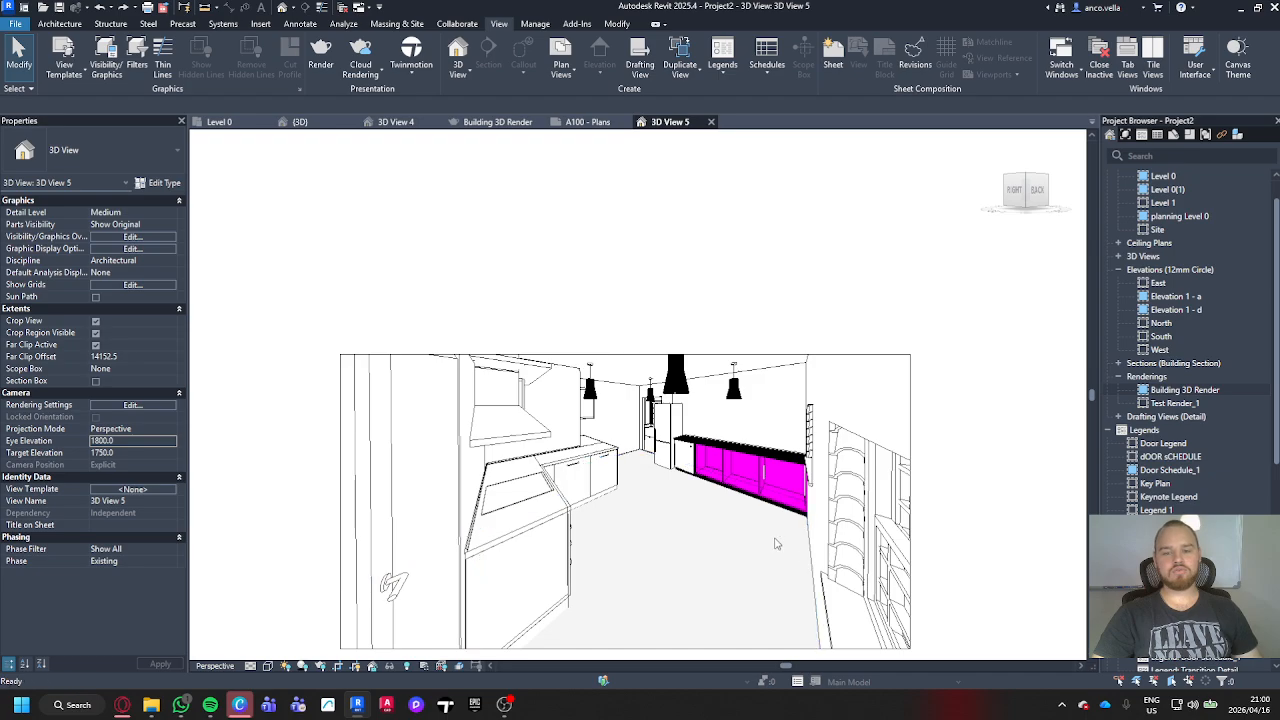
pyautogui.hotkey('ctrl', 'z')
pyautogui.hotkey('ctrl', 'z')
pyautogui.hotkey('ctrl', 'z')
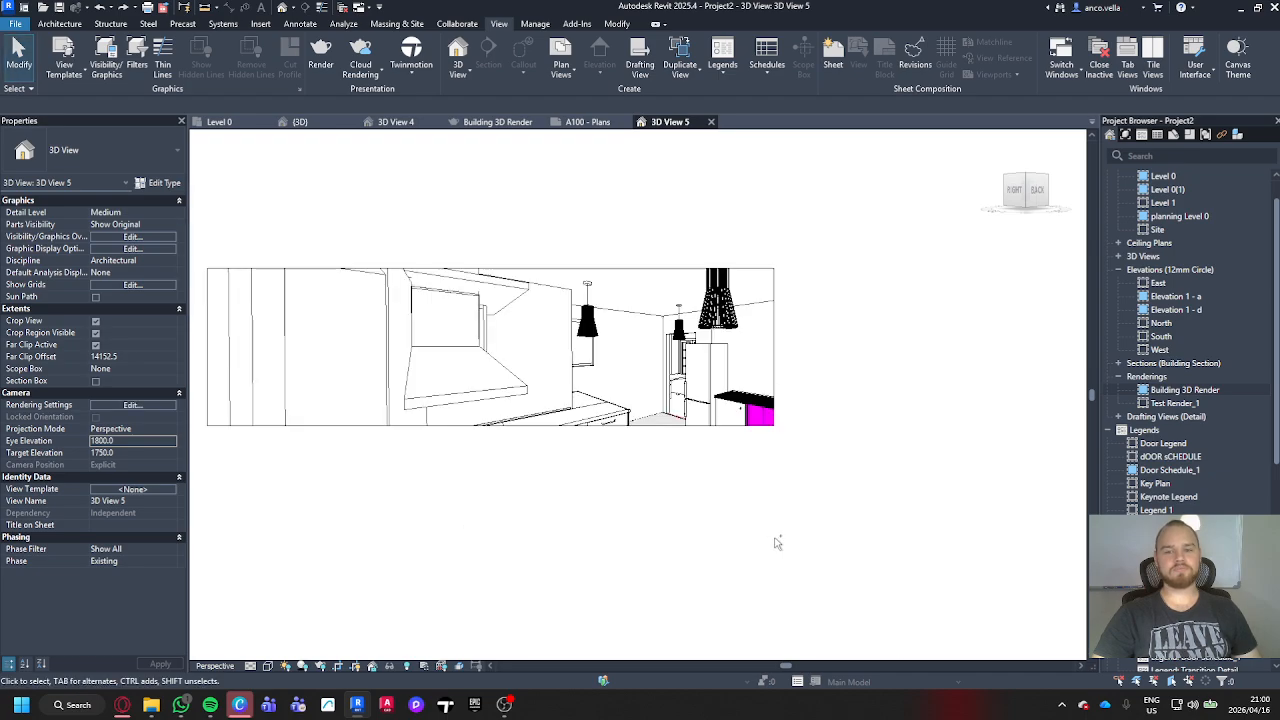
# Step: Extend the kitchen view's crop region moderately downward, to both sides and slightly upward to frame the counters, floor and pendant lamps
pyautogui.click(719, 427)
pyautogui.moveTo(669, 426); pyautogui.dragTo(670, 497)
pyautogui.moveTo(774, 382); pyautogui.dragTo(843, 382)
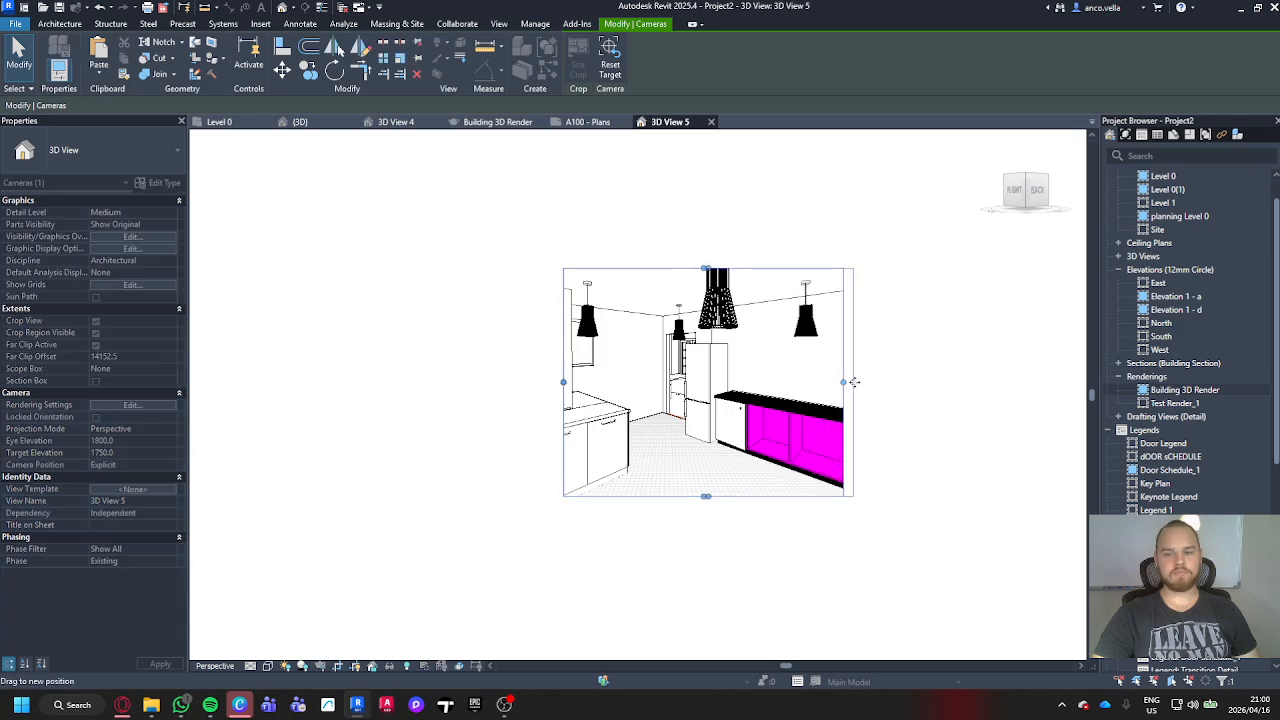
pyautogui.moveTo(563, 382); pyautogui.dragTo(505, 388)
pyautogui.moveTo(817, 385); pyautogui.dragTo(847, 387)
pyautogui.moveTo(675, 270); pyautogui.dragTo(676, 255)
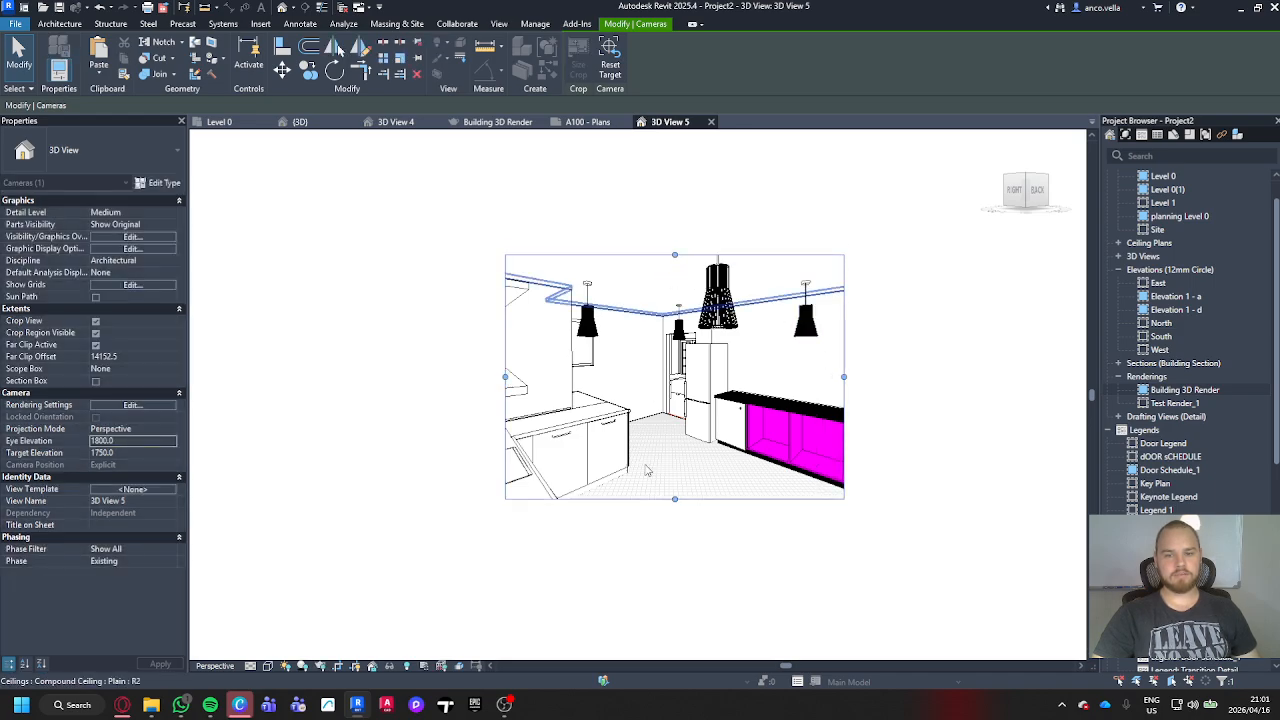
pyautogui.scroll(1, 673, 538)
pyautogui.scroll(2, 845, 427)
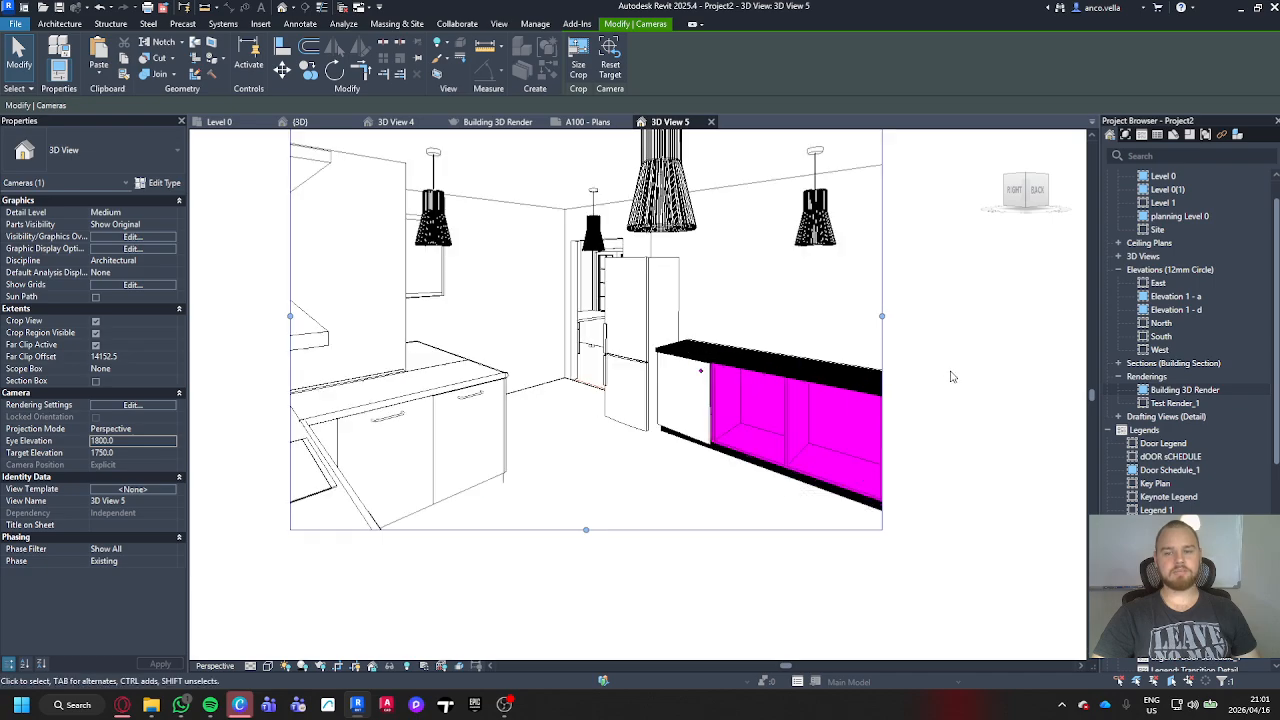
pyautogui.middleClick(947, 350)
pyautogui.middleClick(947, 350)
pyautogui.click(258, 567)
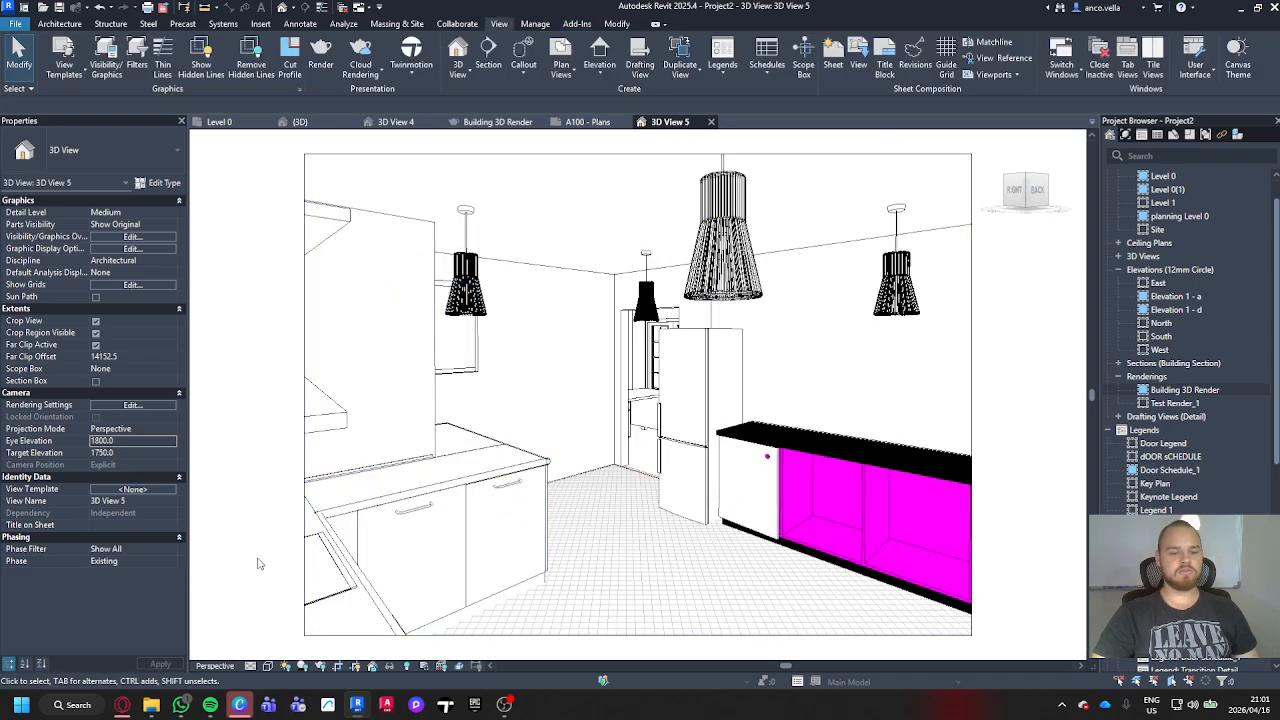
# Step: Set the kitchen view to Fine detail level and the Realistic visual style, and turn shadows on
pyautogui.click(251, 666)
pyautogui.click(265, 652)
pyautogui.click(268, 666)
pyautogui.click(290, 638)
pyautogui.click(303, 666)
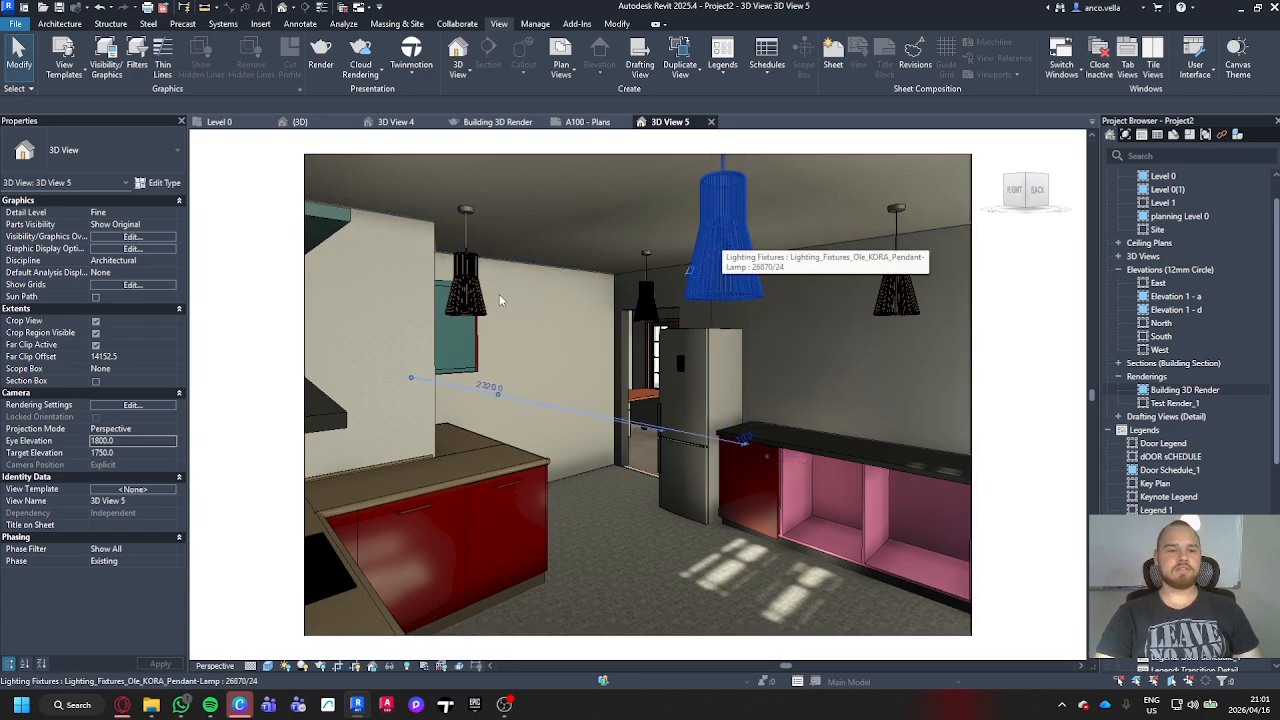
# Step: Set the mounting height of the KORA pendant lamp type 26870/24 to 100 mm and deselect the lamp
pyautogui.click(722, 243)
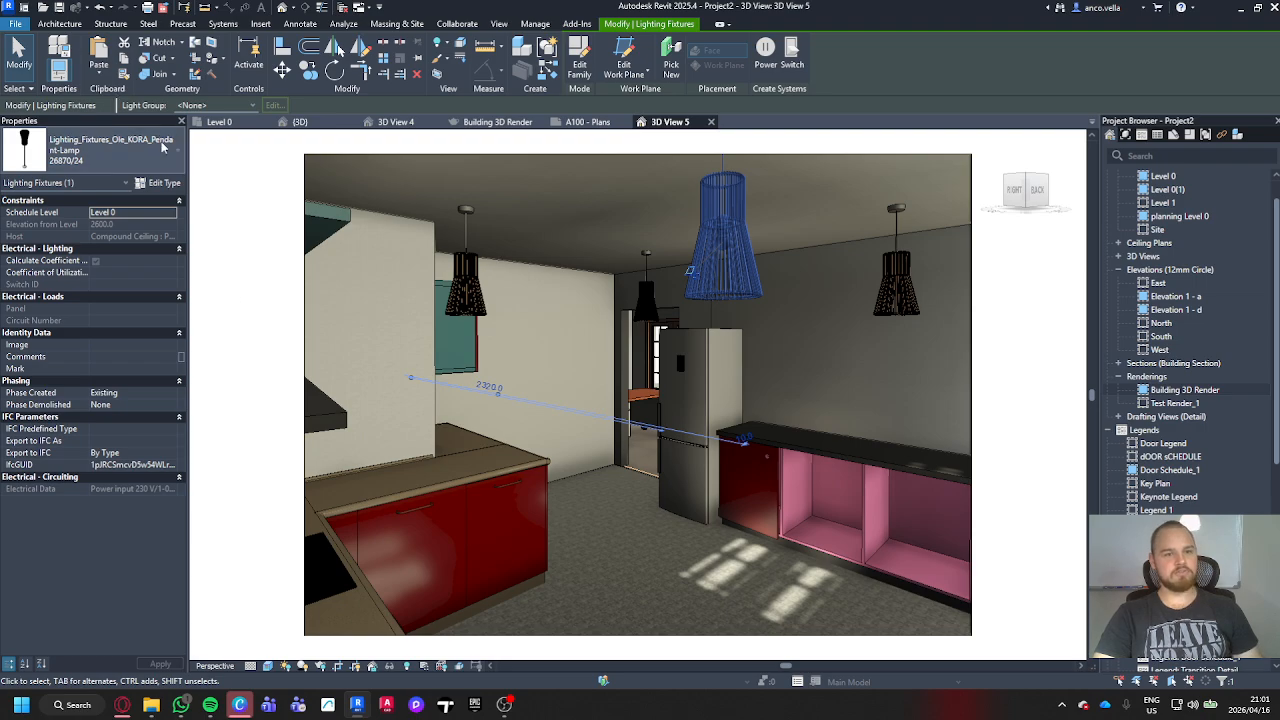
pyautogui.click(176, 182)
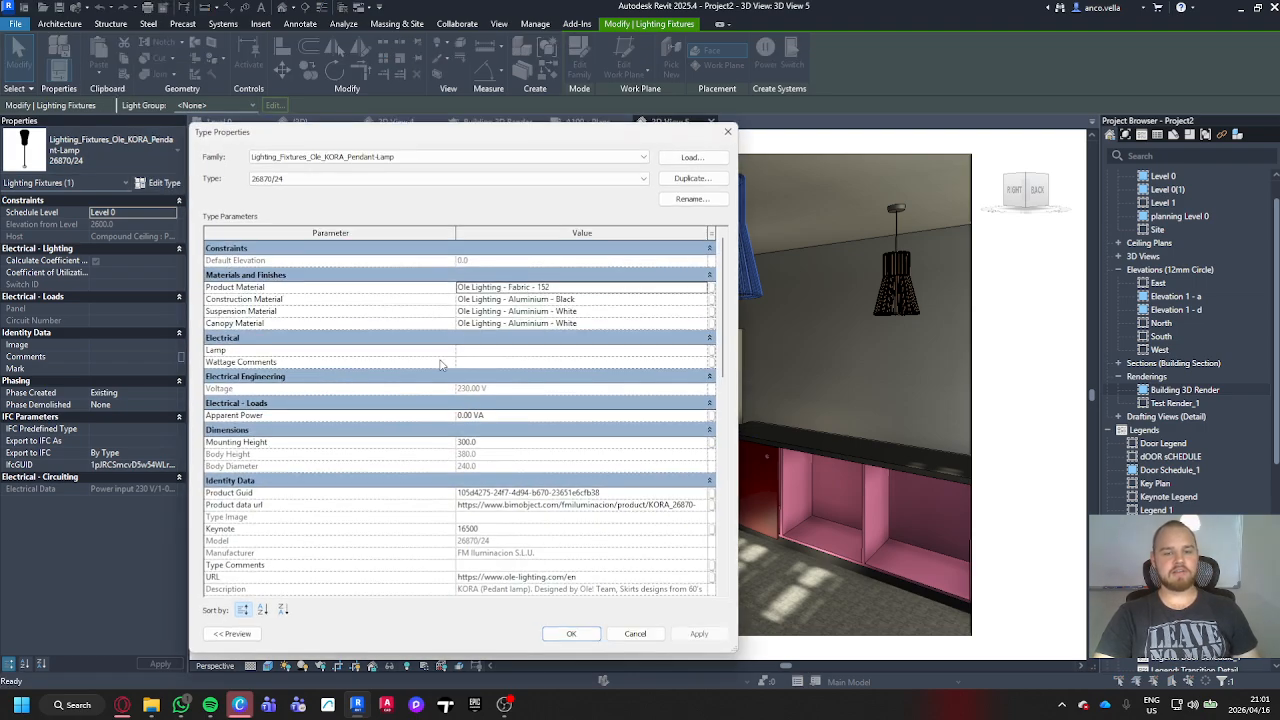
pyautogui.click(515, 443)
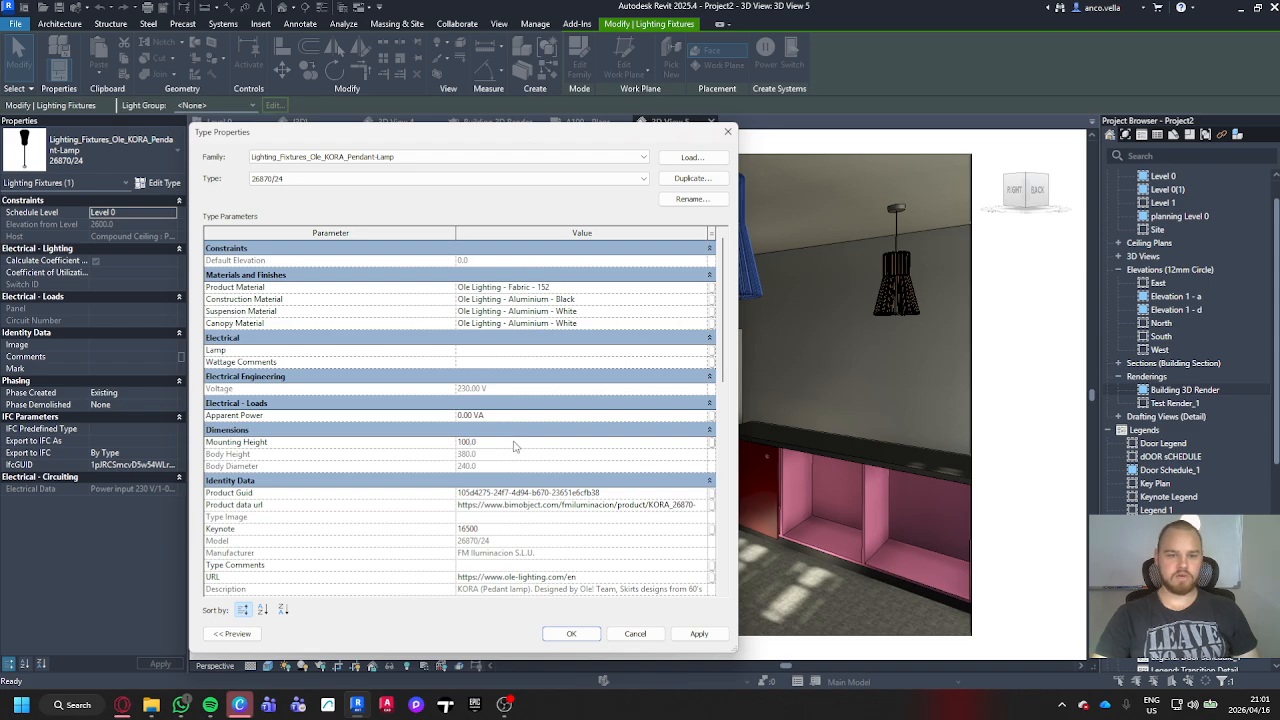
pyautogui.click(699, 634)
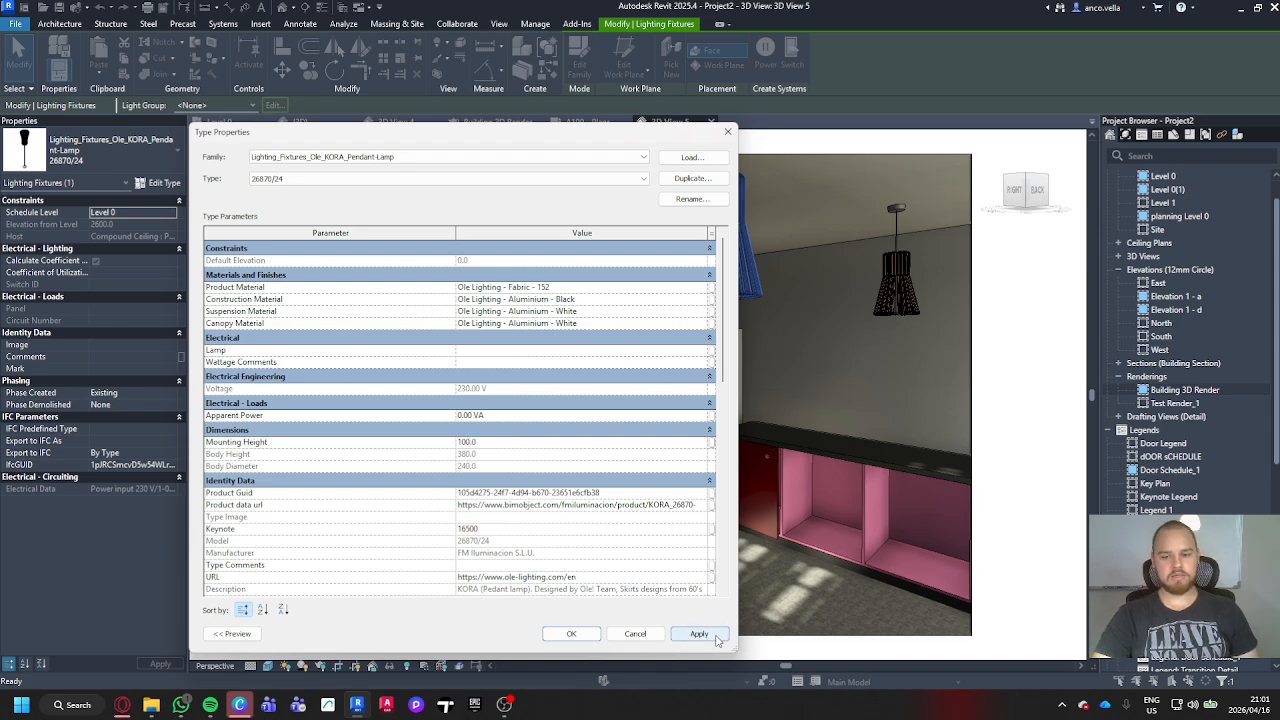
pyautogui.click(572, 634)
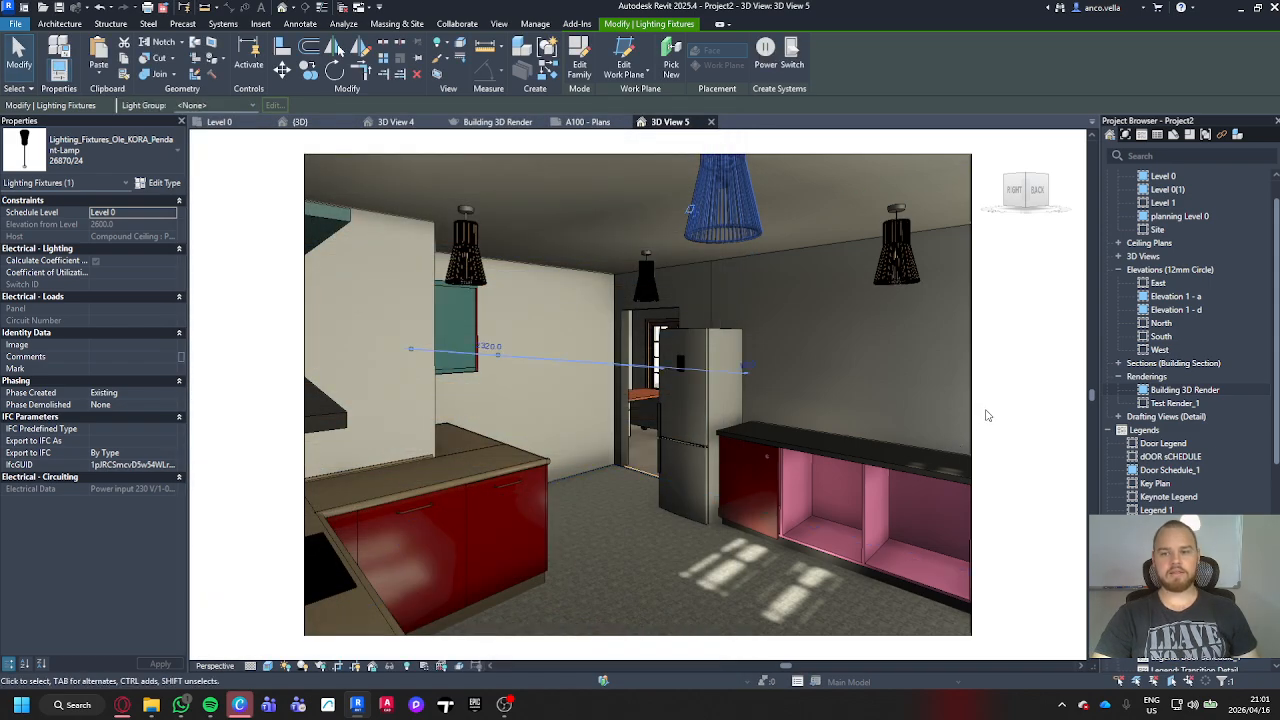
pyautogui.press('Escape')
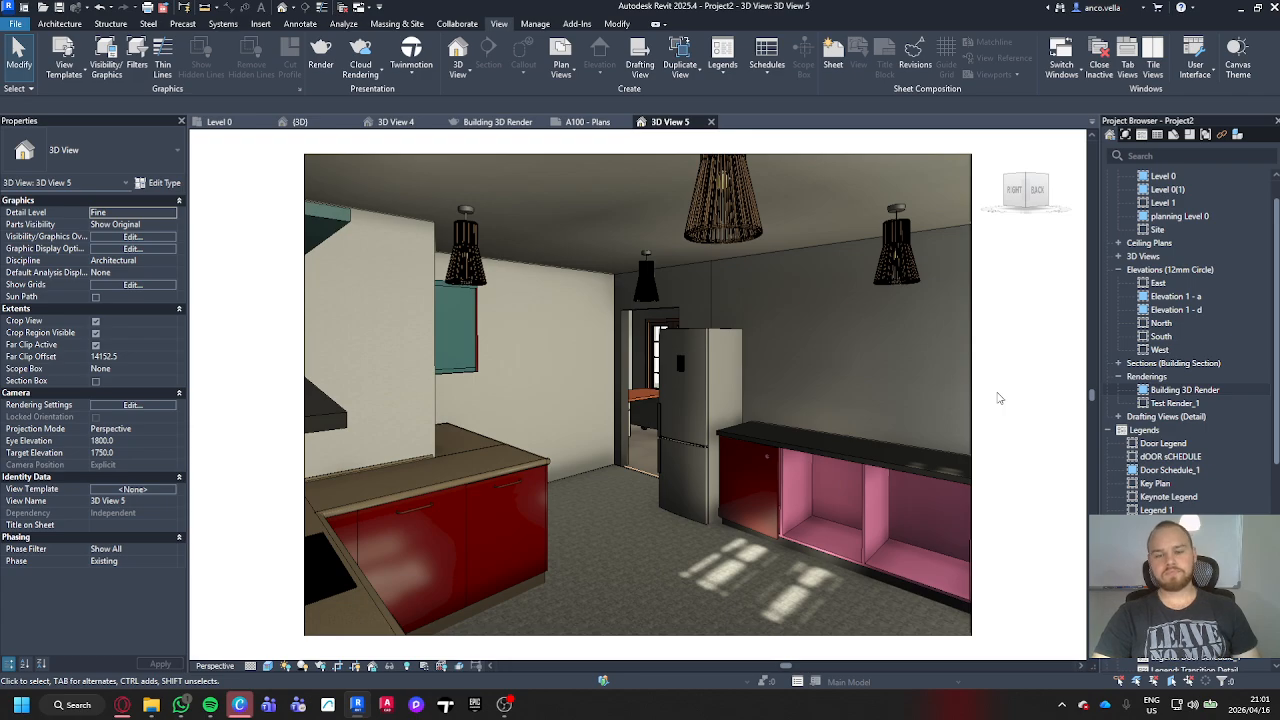
# Step: Render the kitchen view at Draft quality with the Interior: Sun and Artificial lighting scheme, keeping the existing exposure settings
pyautogui.click(323, 60)
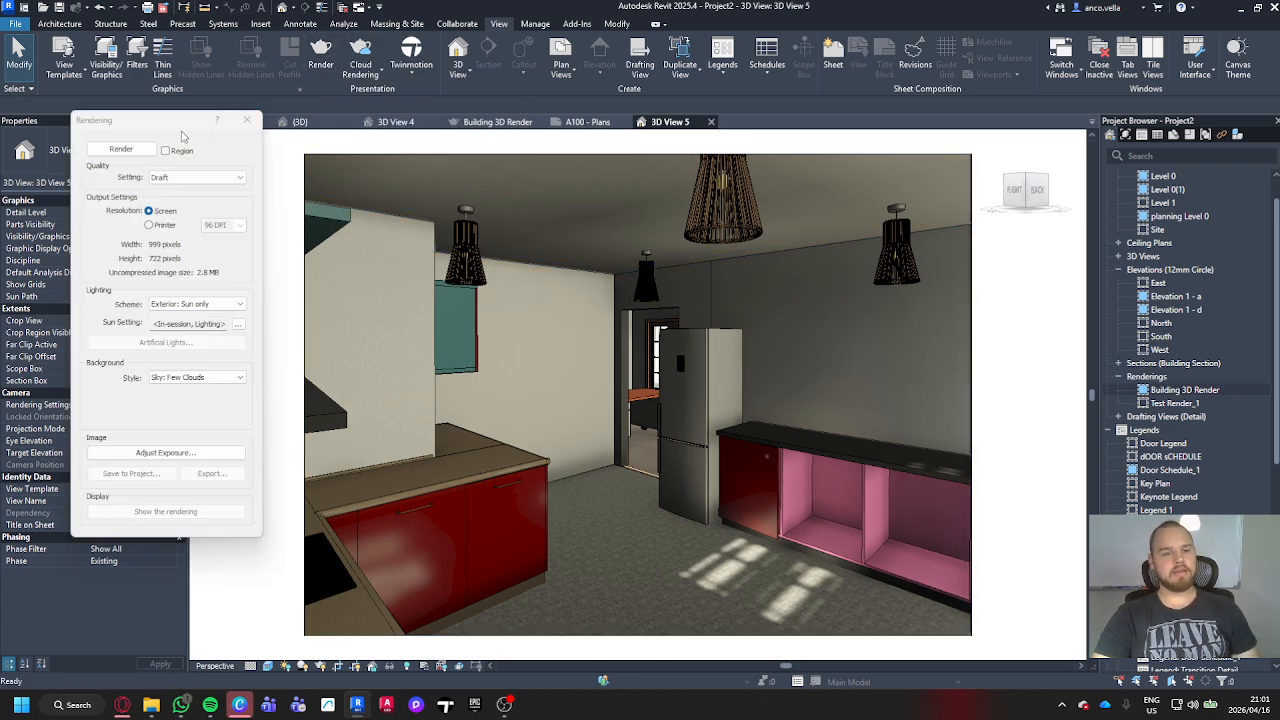
pyautogui.moveTo(181, 127); pyautogui.dragTo(198, 153)
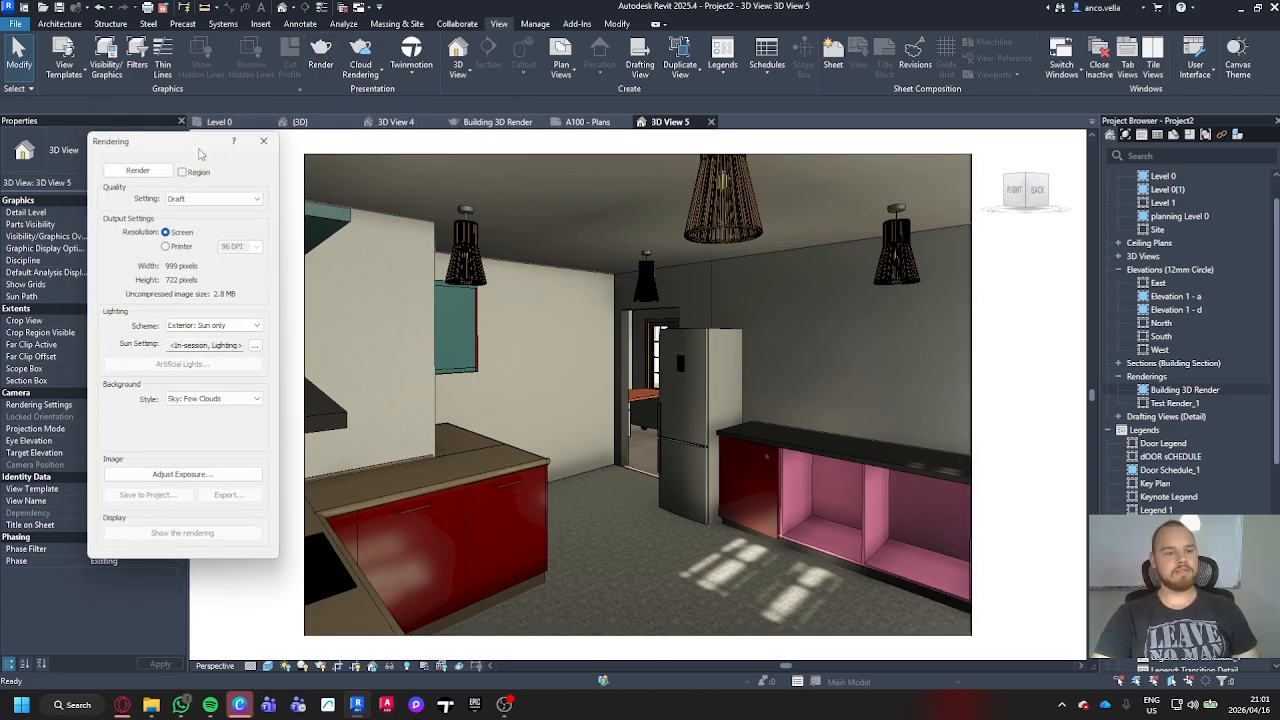
pyautogui.click(245, 331)
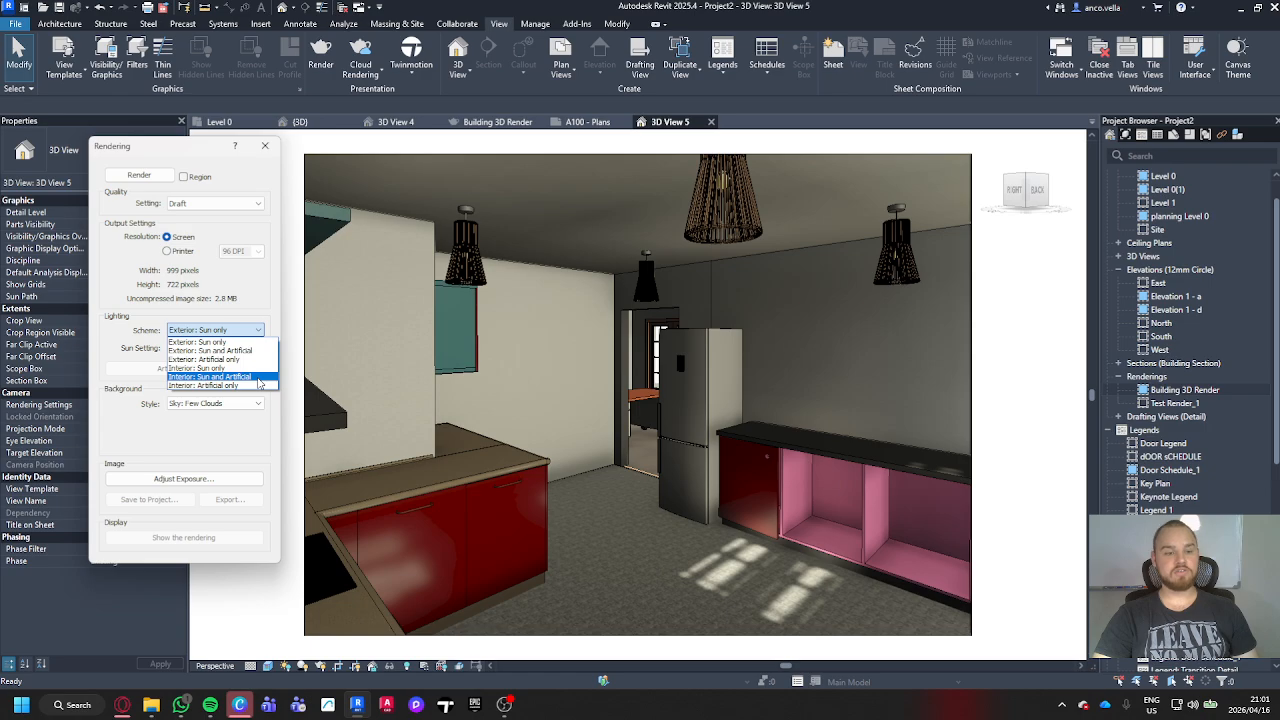
pyautogui.click(258, 377)
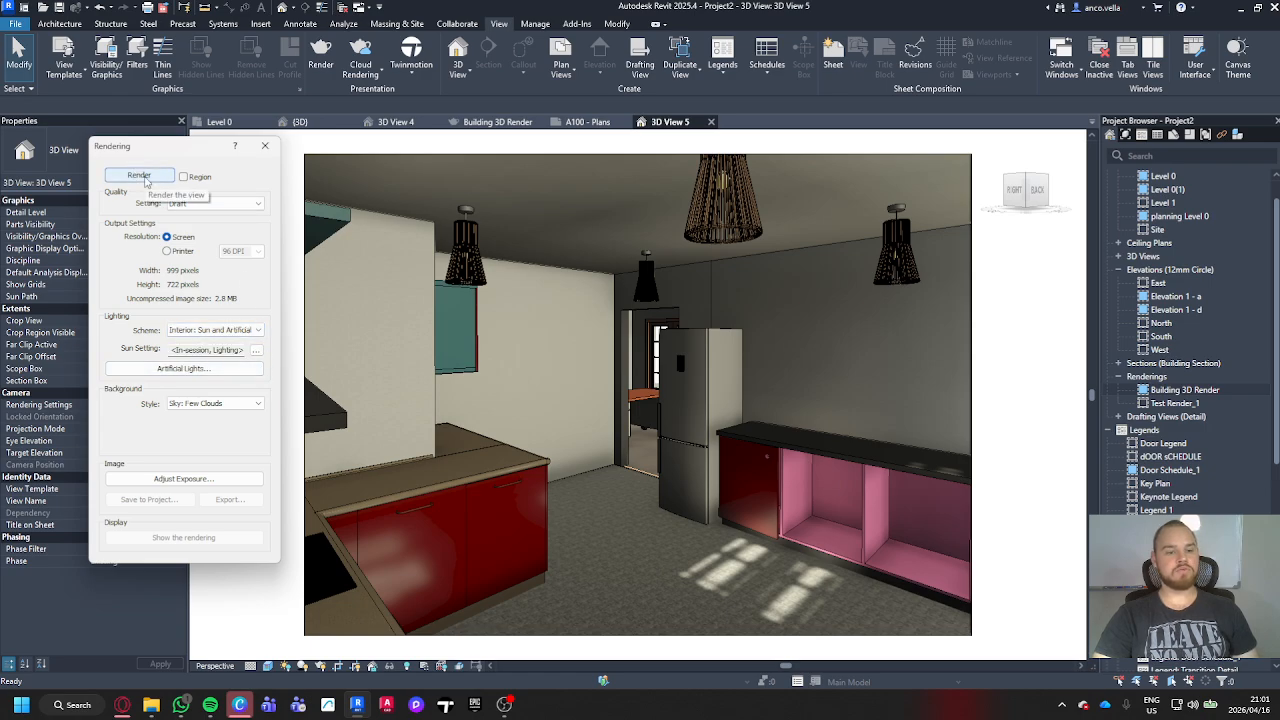
pyautogui.click(193, 478)
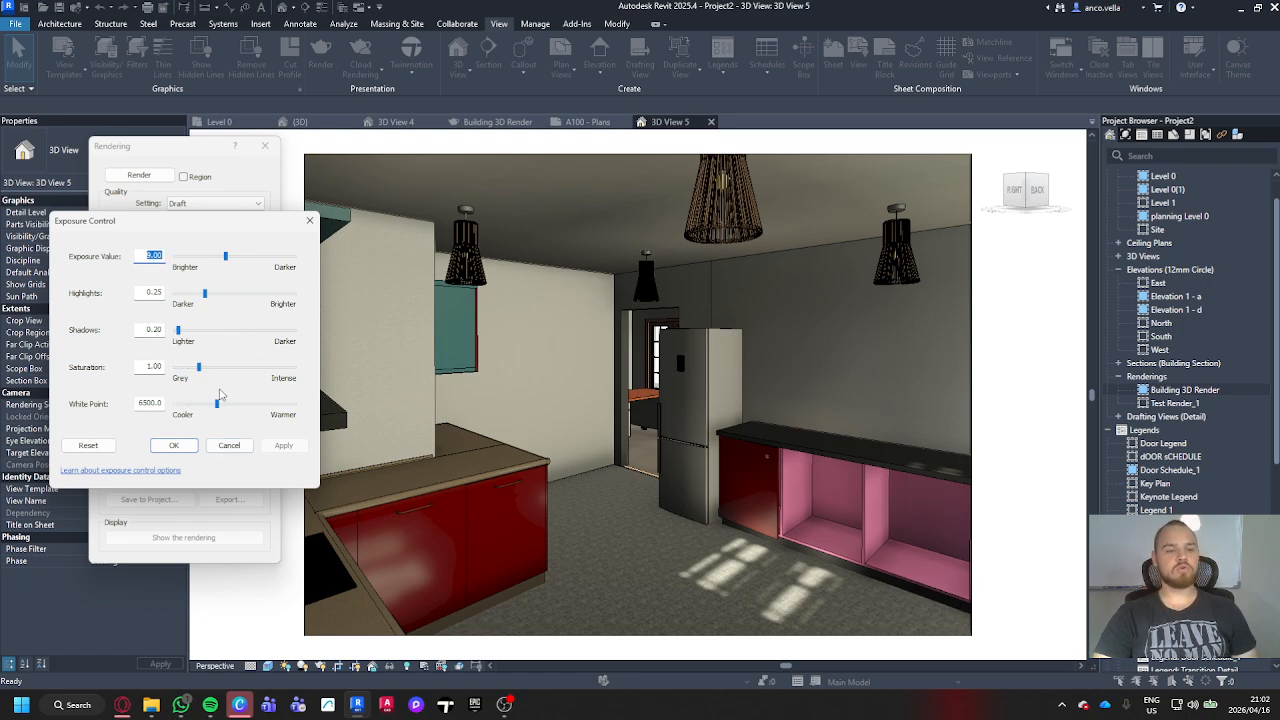
pyautogui.click(187, 446)
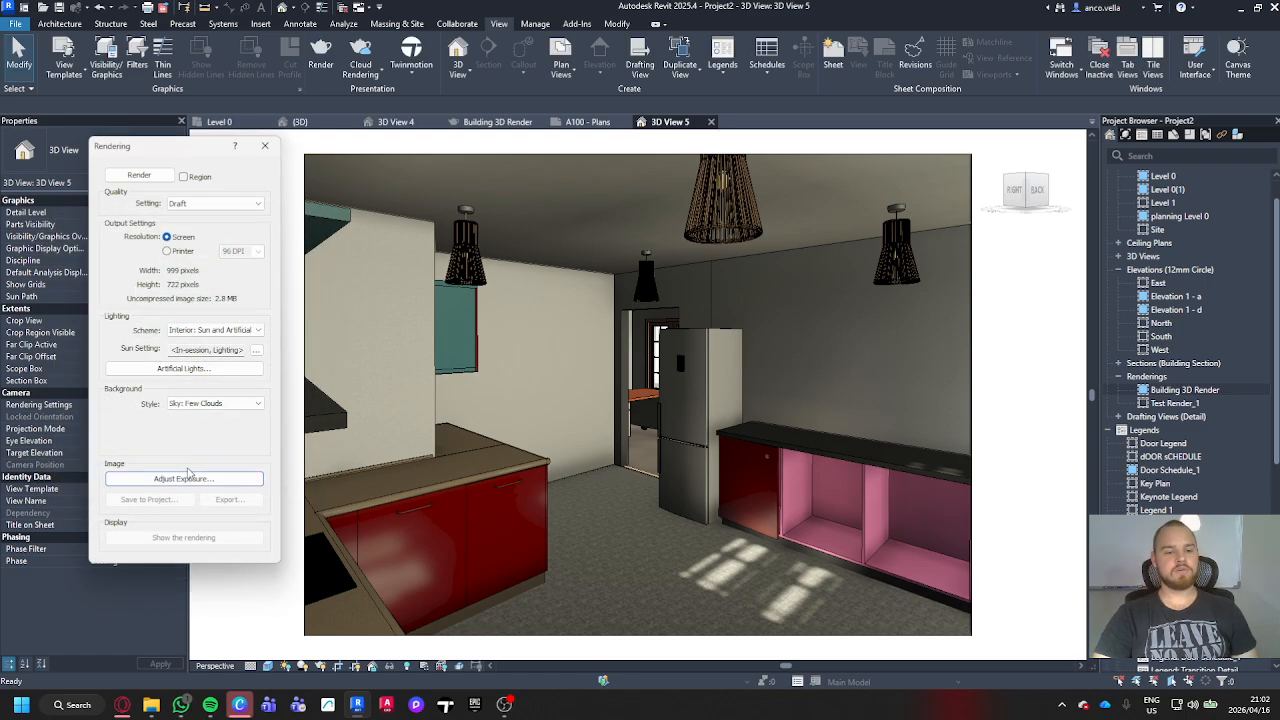
pyautogui.click(141, 177)
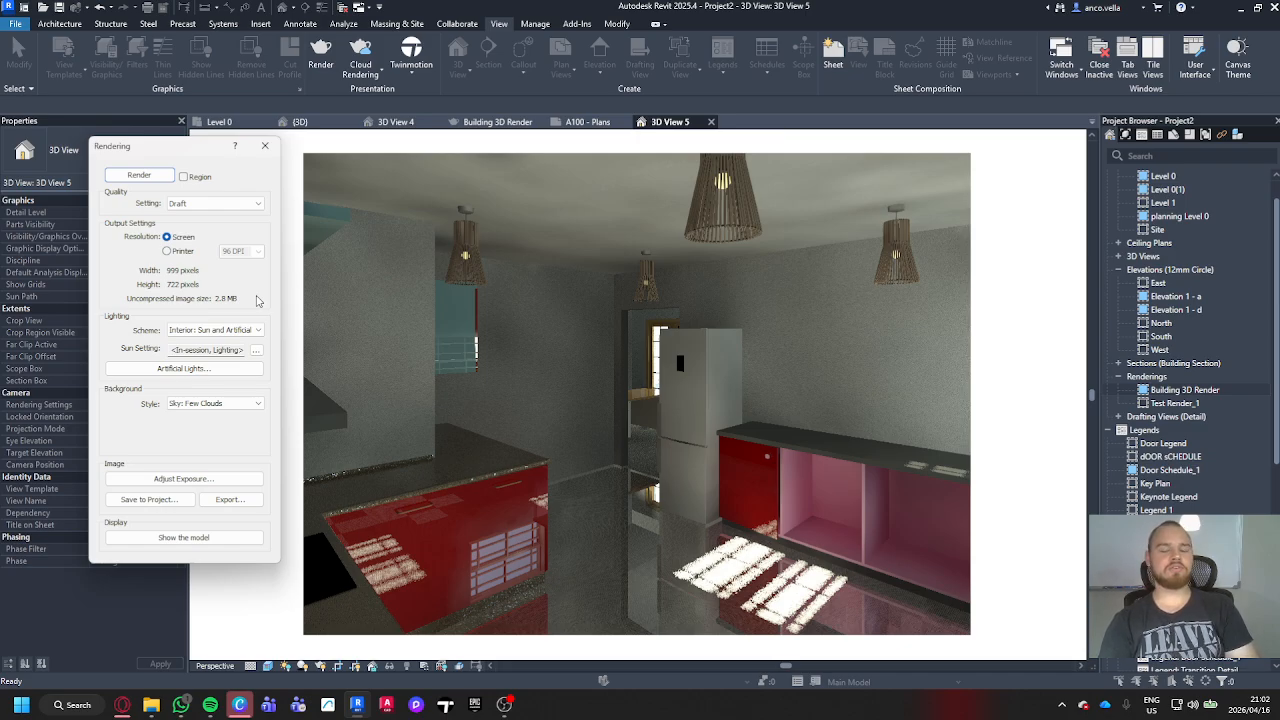
# Step: Review the available render quality levels, keep Draft, and close the rendering settings
pyautogui.click(256, 203)
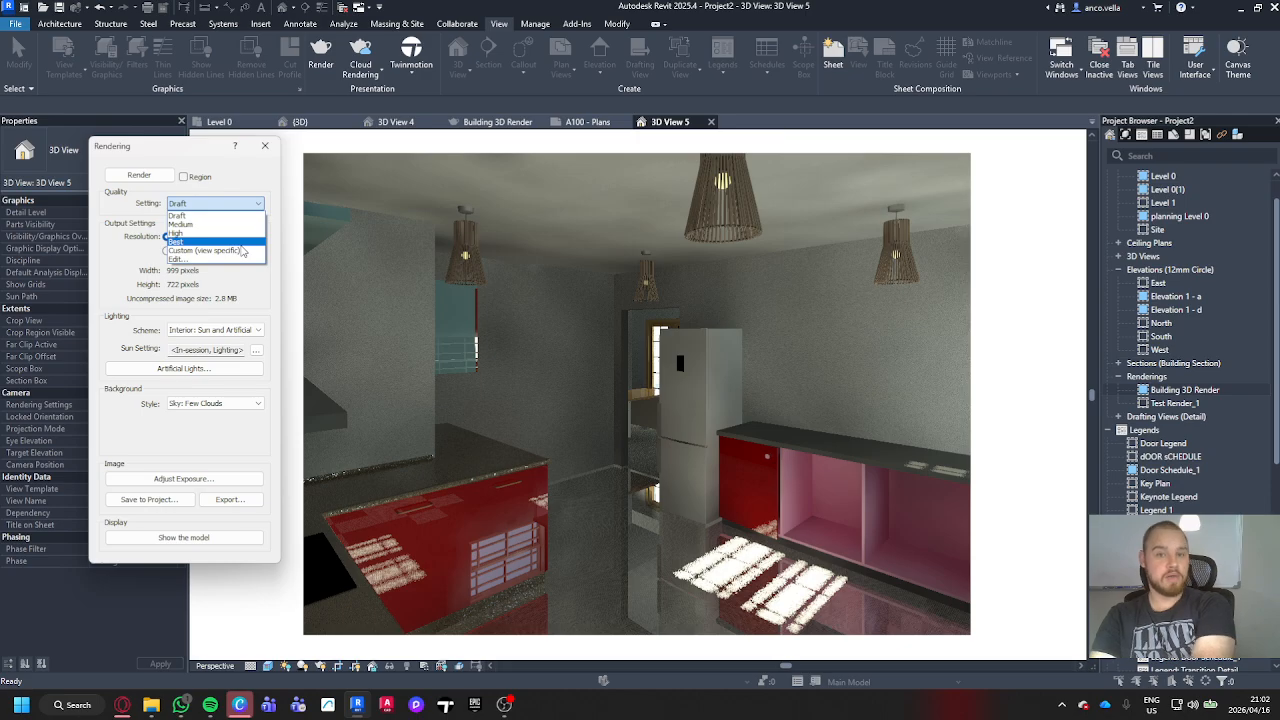
pyautogui.click(220, 200)
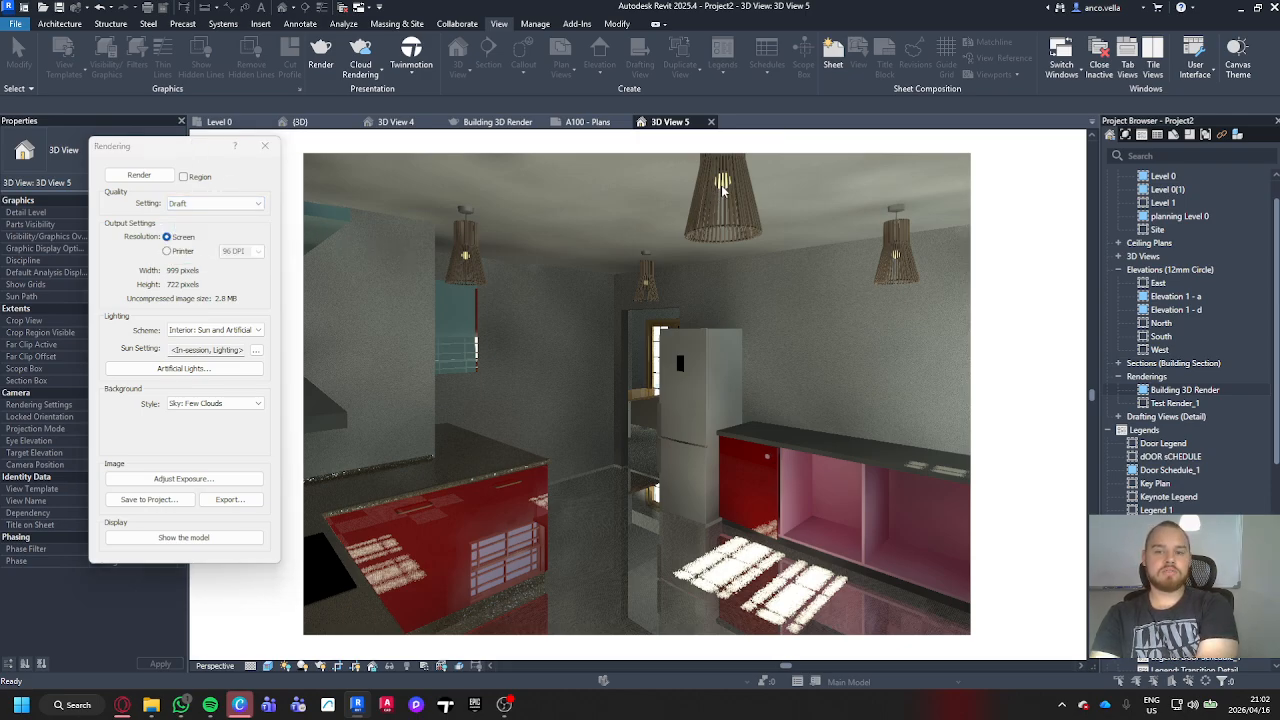
pyautogui.click(265, 146)
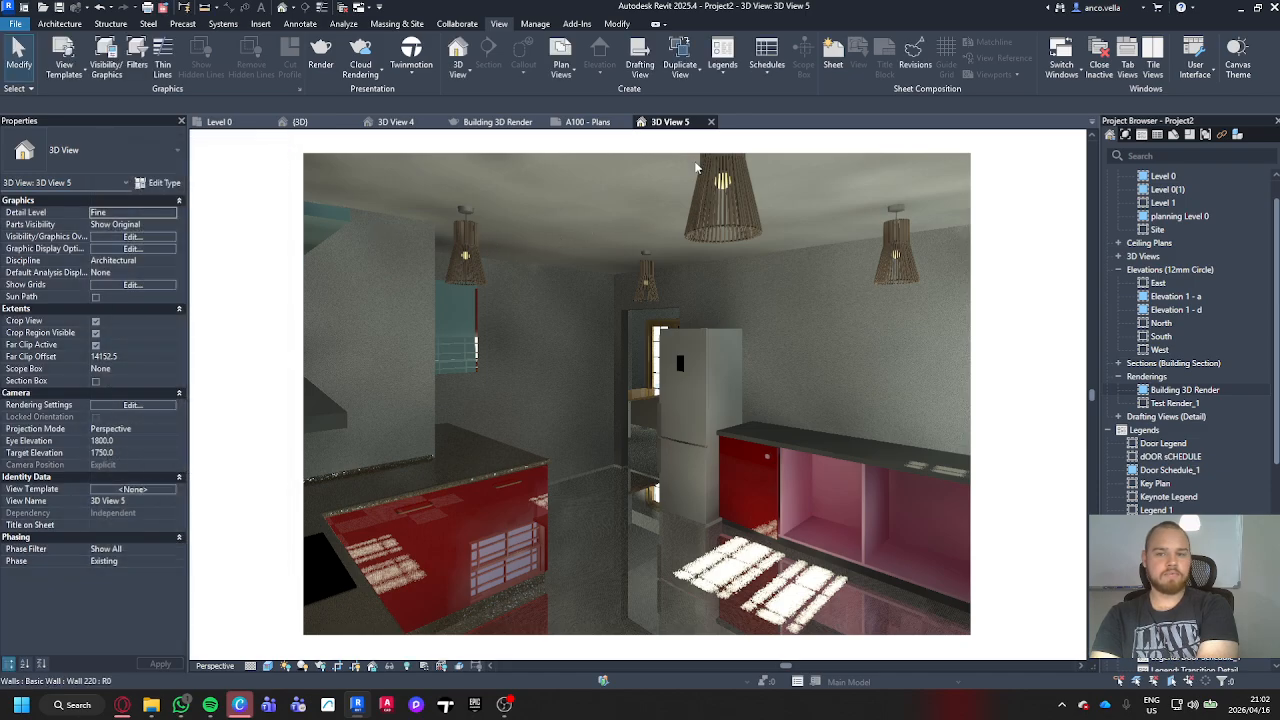
# Step: Examine the type parameters of the nearest pendant lamp down to its photometric settings, and leave them unchanged
pyautogui.click(725, 185)
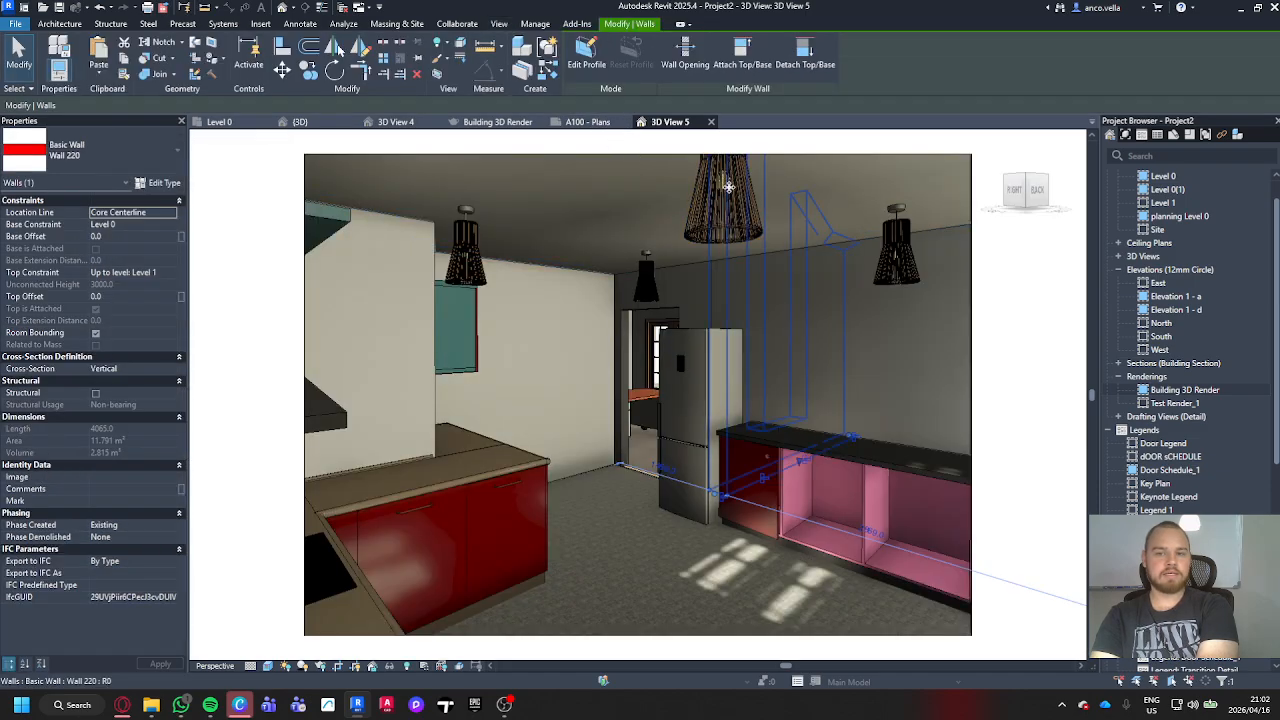
pyautogui.click(726, 192)
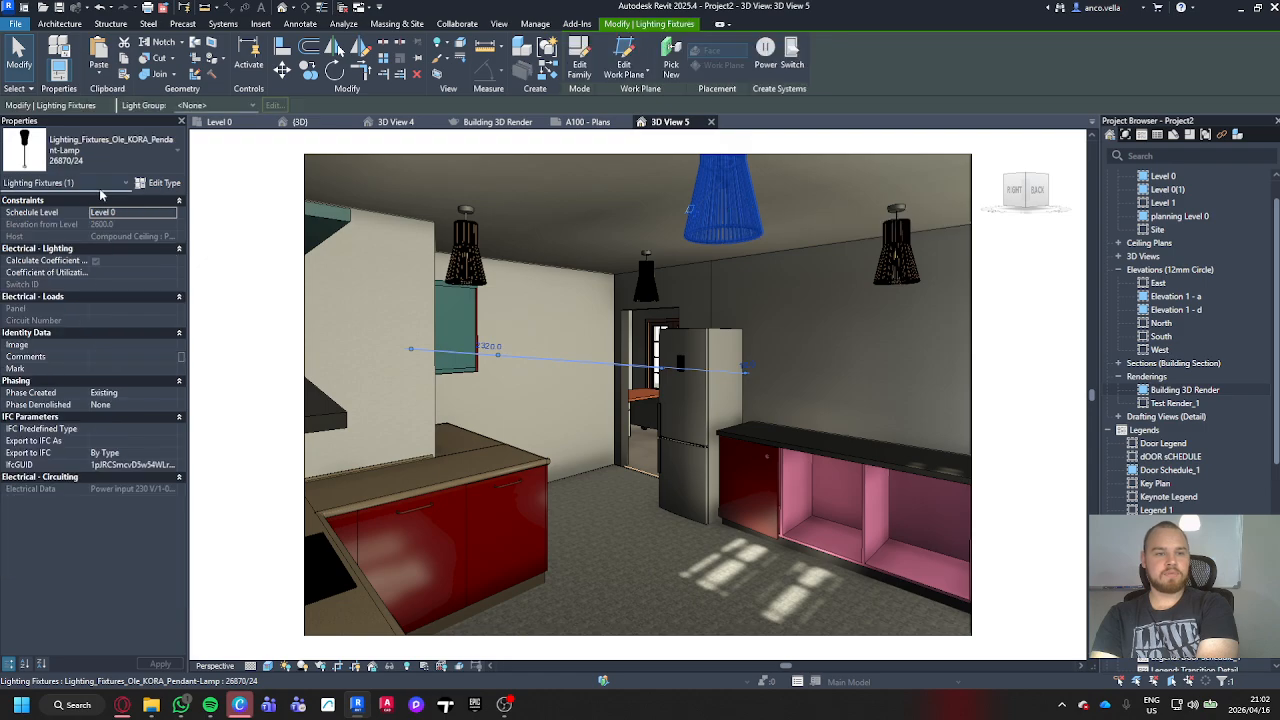
pyautogui.click(160, 183)
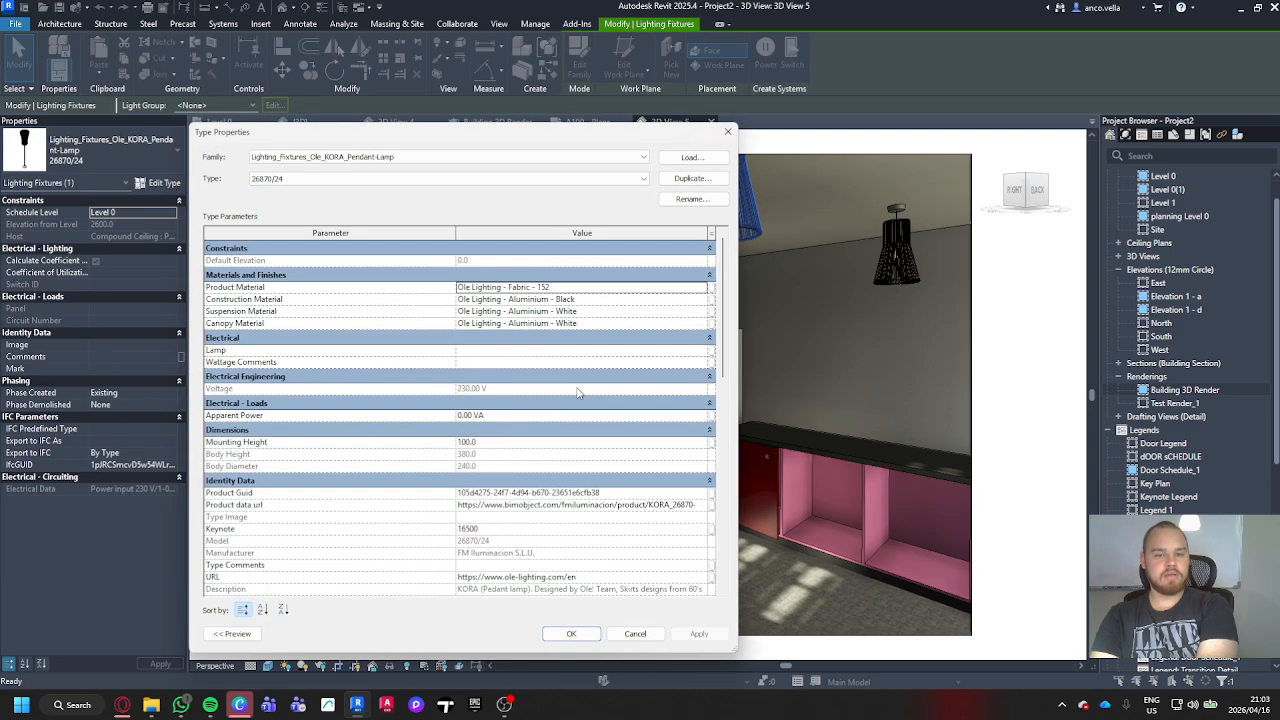
pyautogui.scroll(-10, 577, 393)
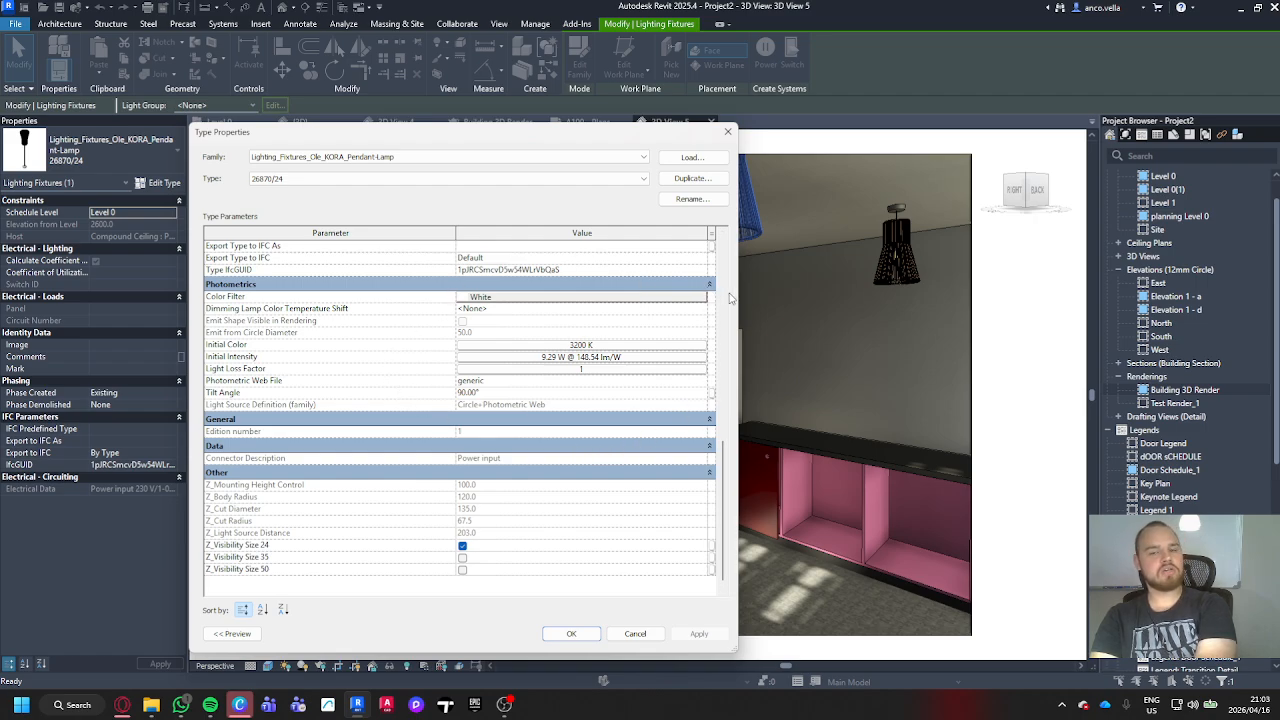
pyautogui.click(728, 133)
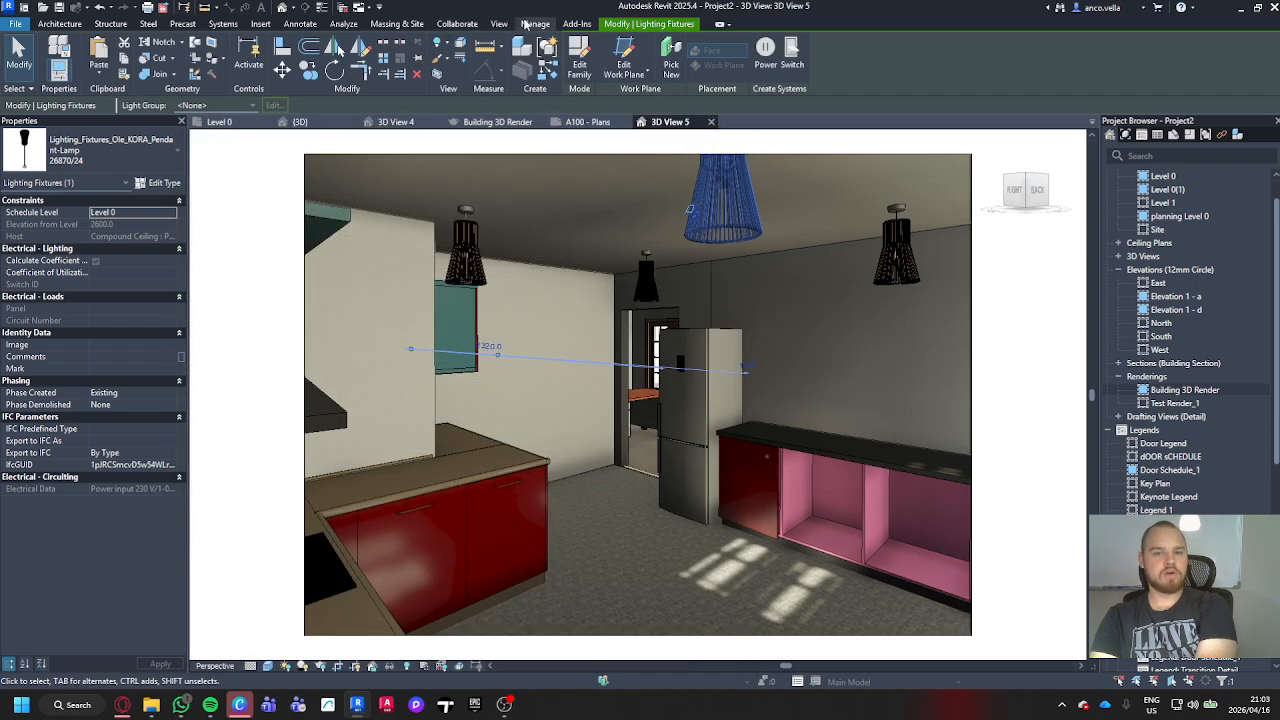
# Step: Render the kitchen view with the Interior: Artificial only lighting scheme at Draft quality, and return to the model display
pyautogui.click(498, 23)
pyautogui.click(320, 58)
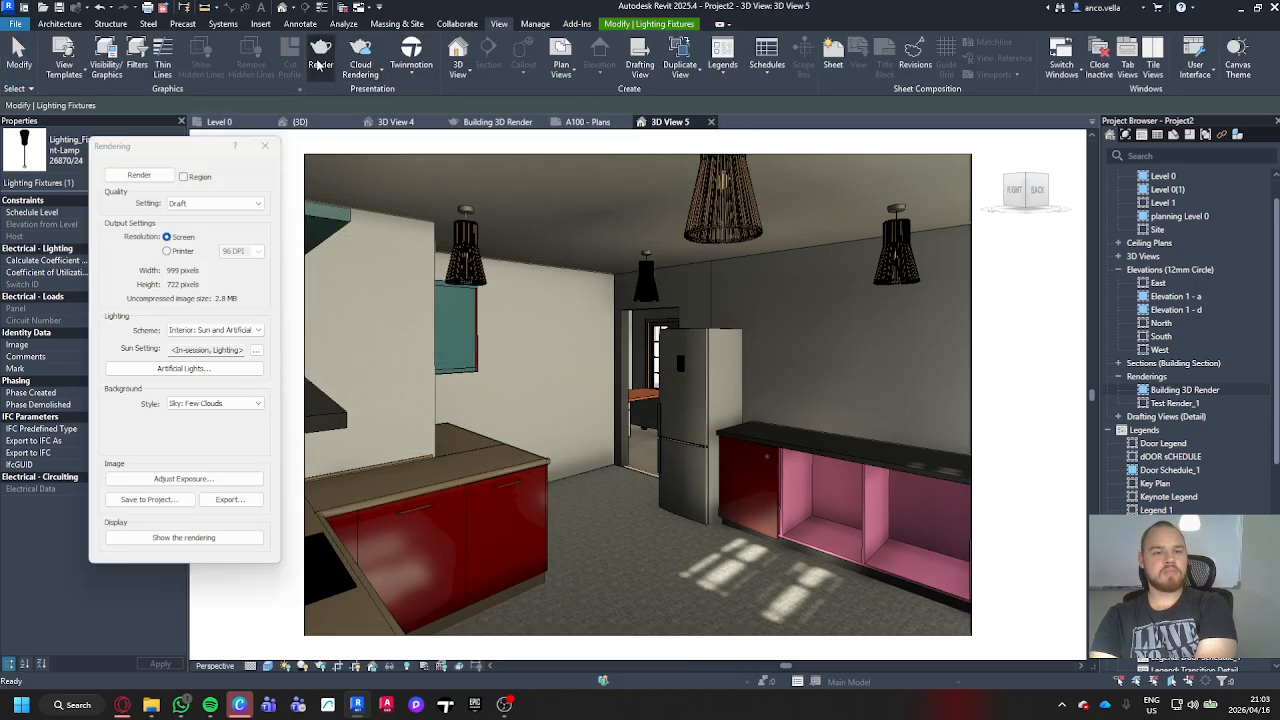
pyautogui.click(260, 332)
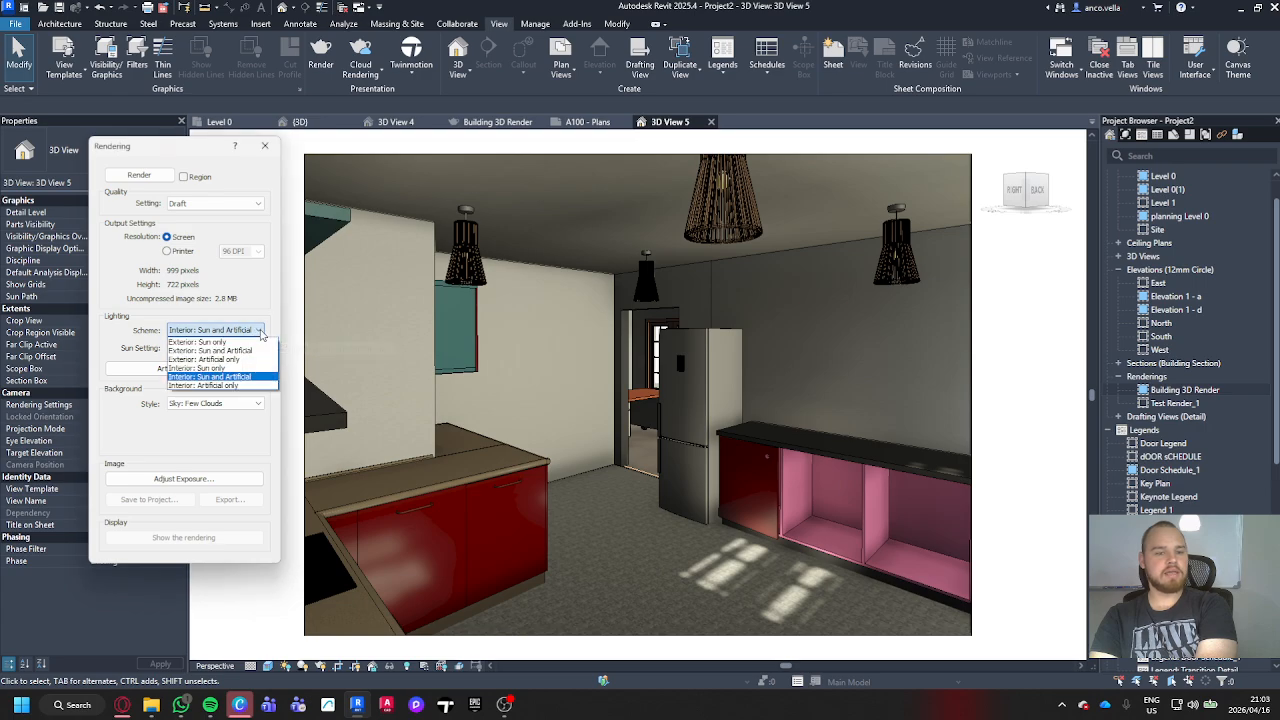
pyautogui.click(247, 386)
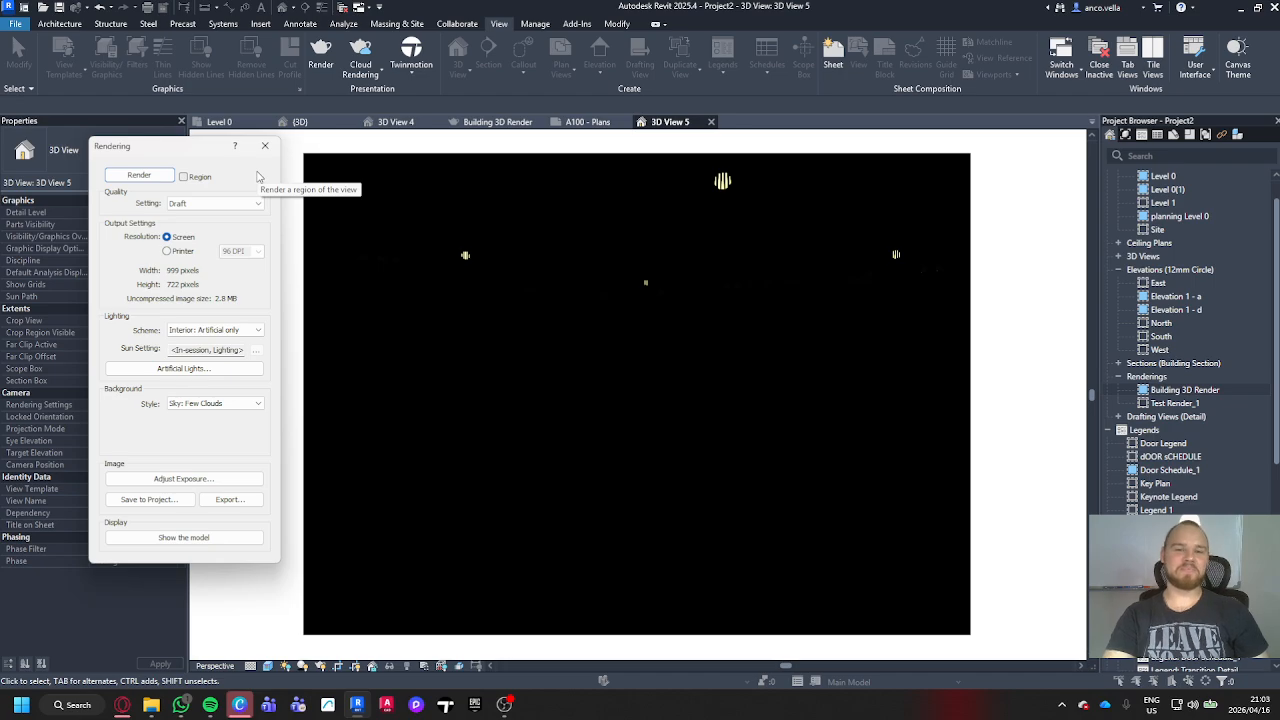
pyautogui.click(265, 146)
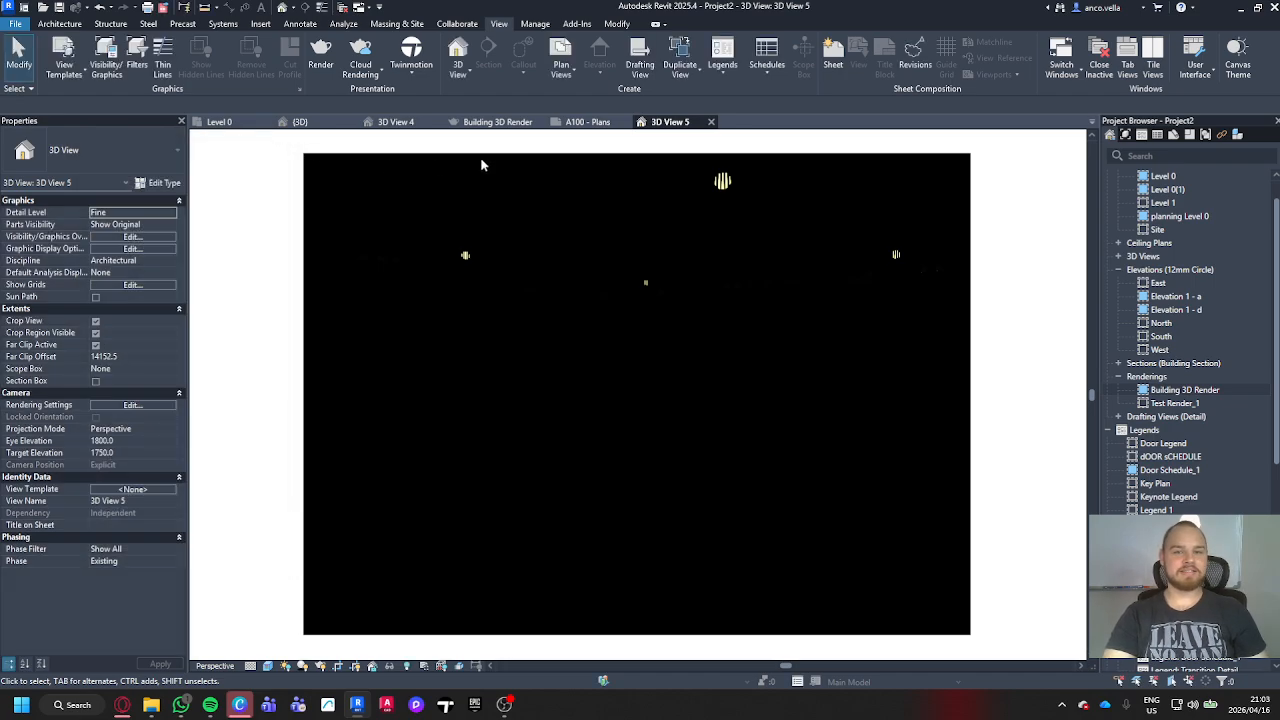
pyautogui.click(629, 168)
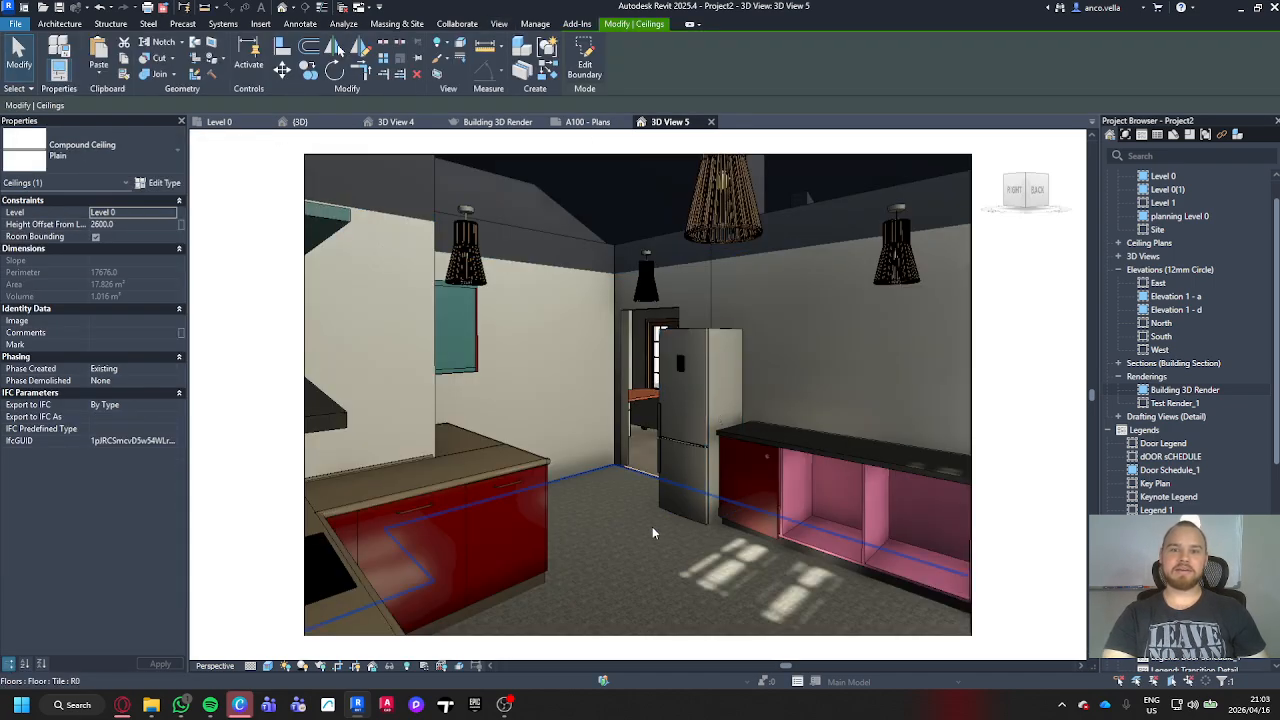